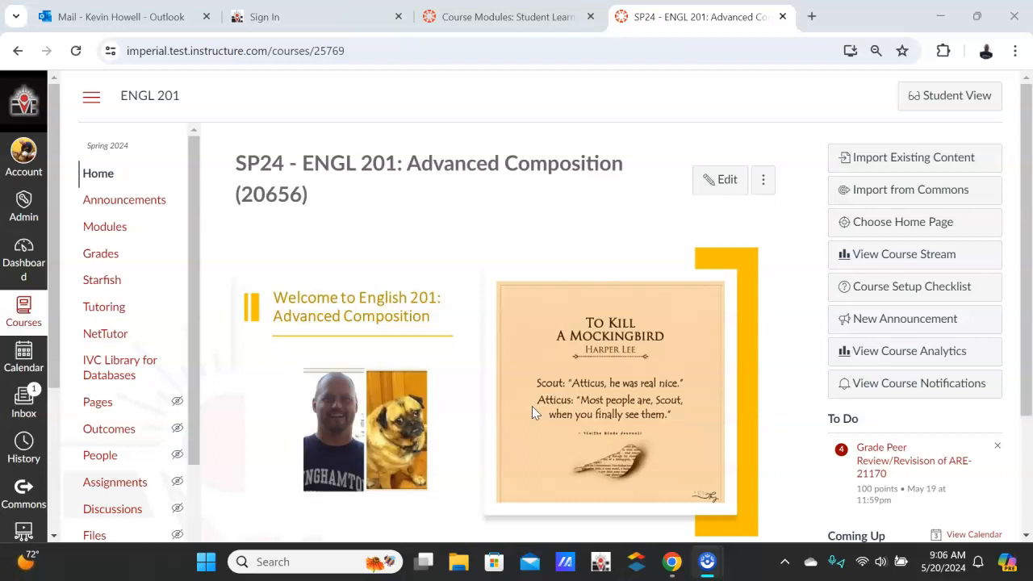
Open the ENGL 201 course's Outcomes page, start finding outcomes to add, and dismiss the test installation notice
left_click(532, 411)
left_click(101, 431)
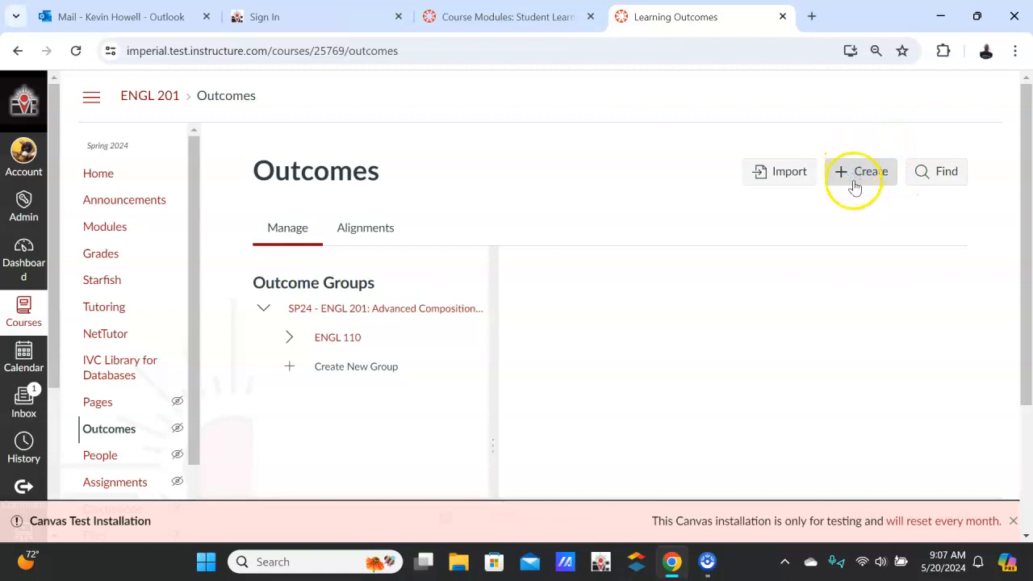
left_click(933, 172)
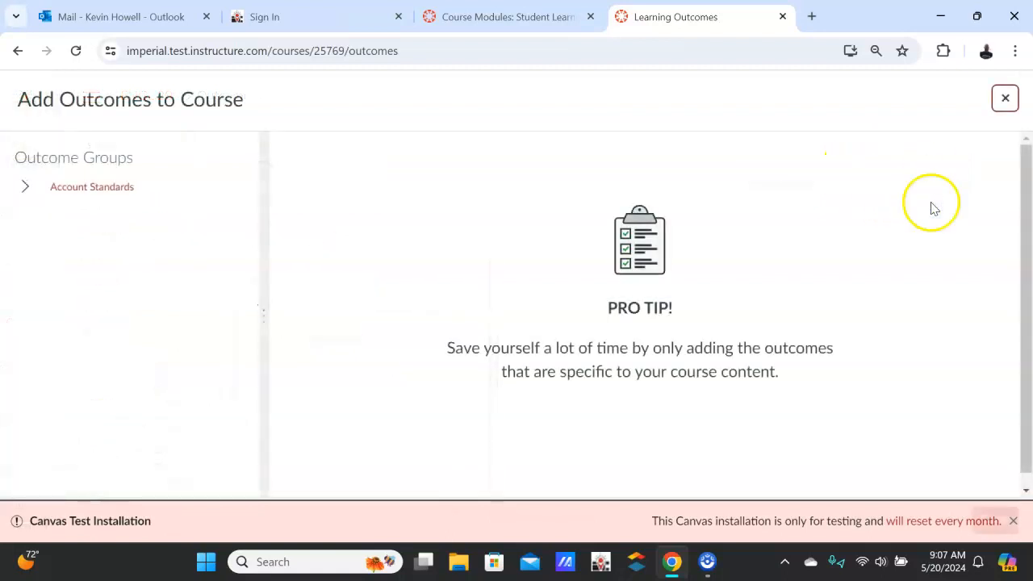
left_click(1013, 520)
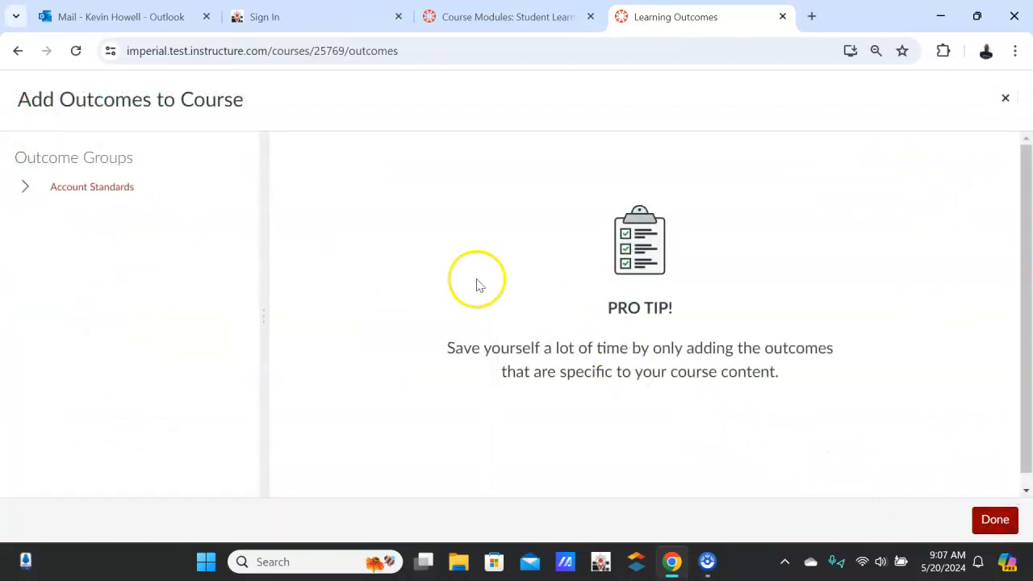
Expand the outcome groups from Account Standards through Imperial Valley College to English
left_click(25, 187)
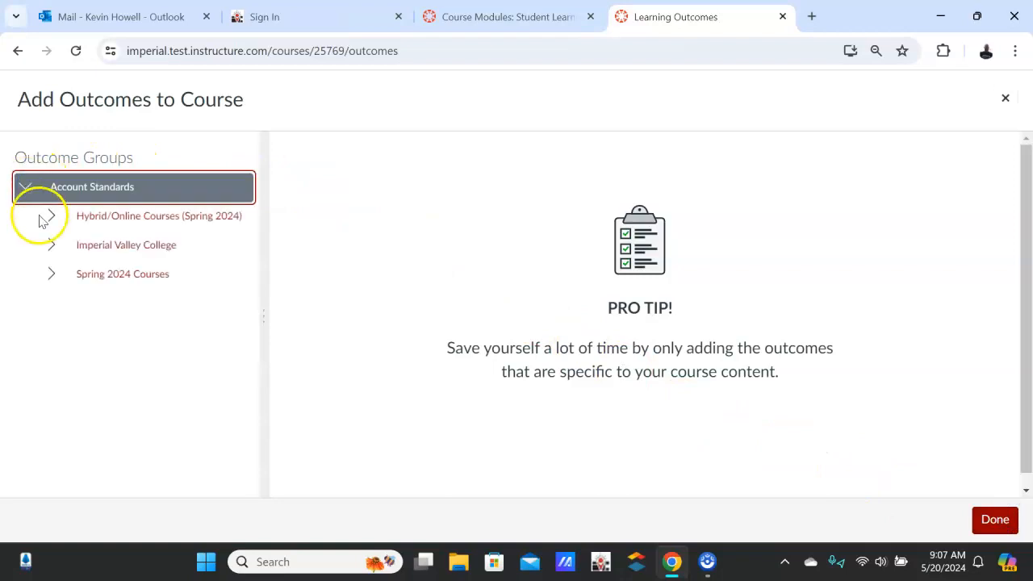
left_click(51, 247)
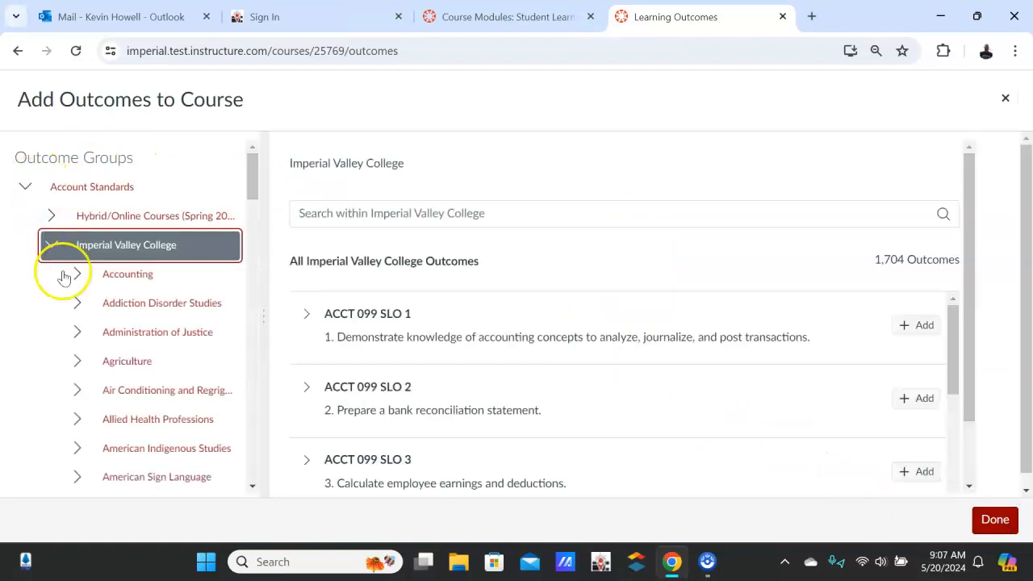
scroll(138, 379, "down", 6)
scroll(138, 379, "down", 6)
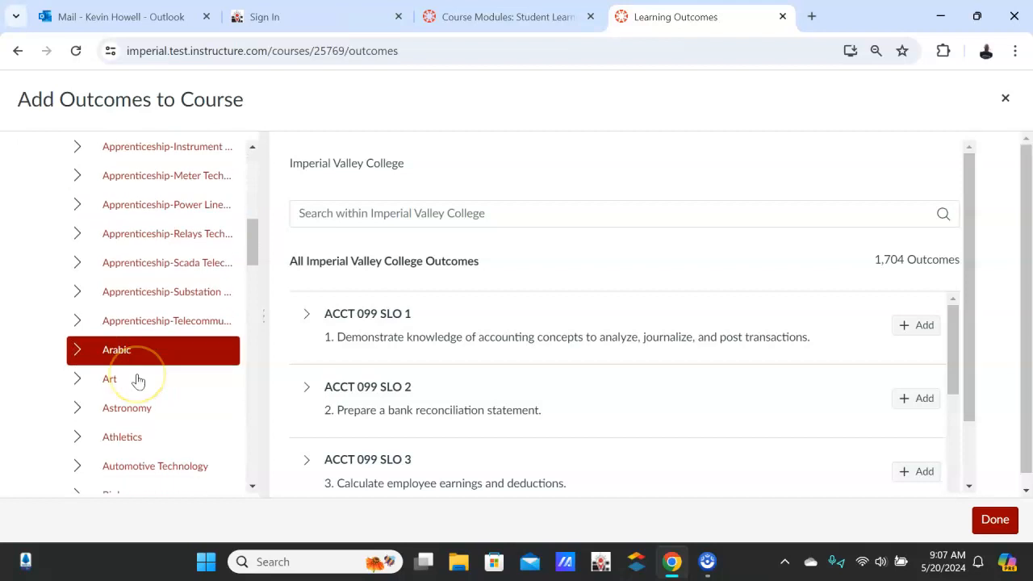
scroll(138, 380, "down", 1)
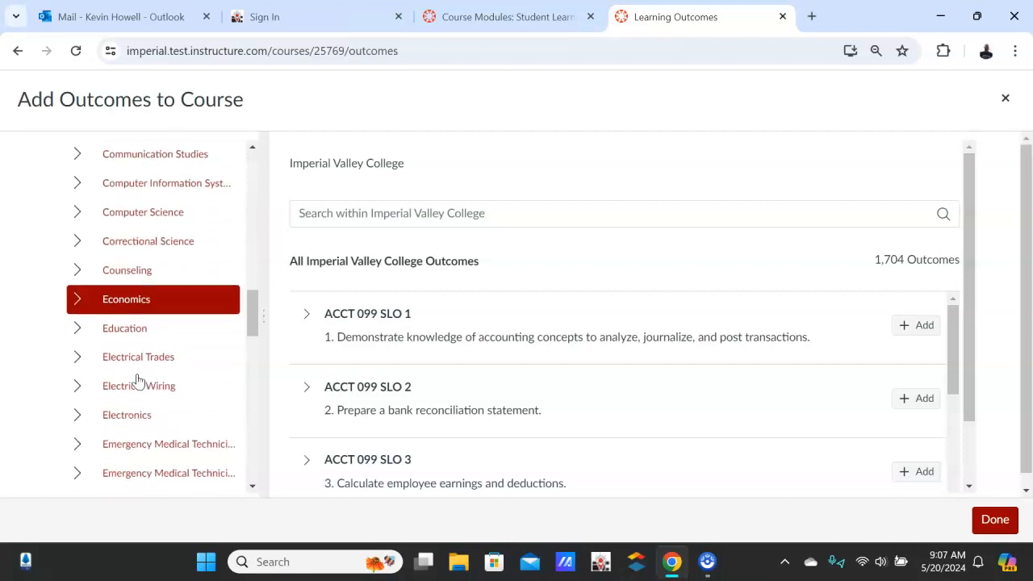
scroll(84, 368, "down", 1)
scroll(88, 369, "down", 2)
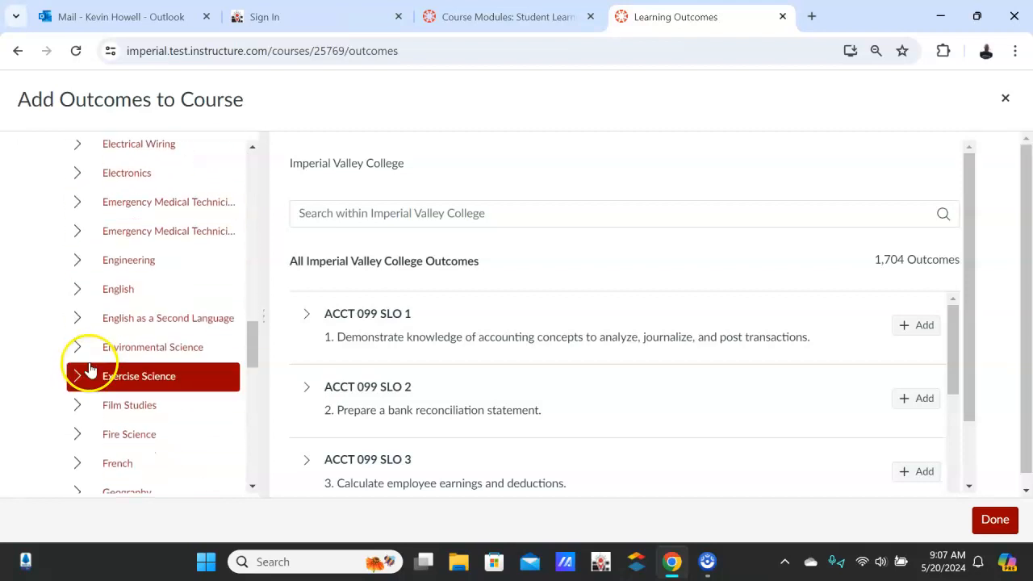
left_click(84, 292)
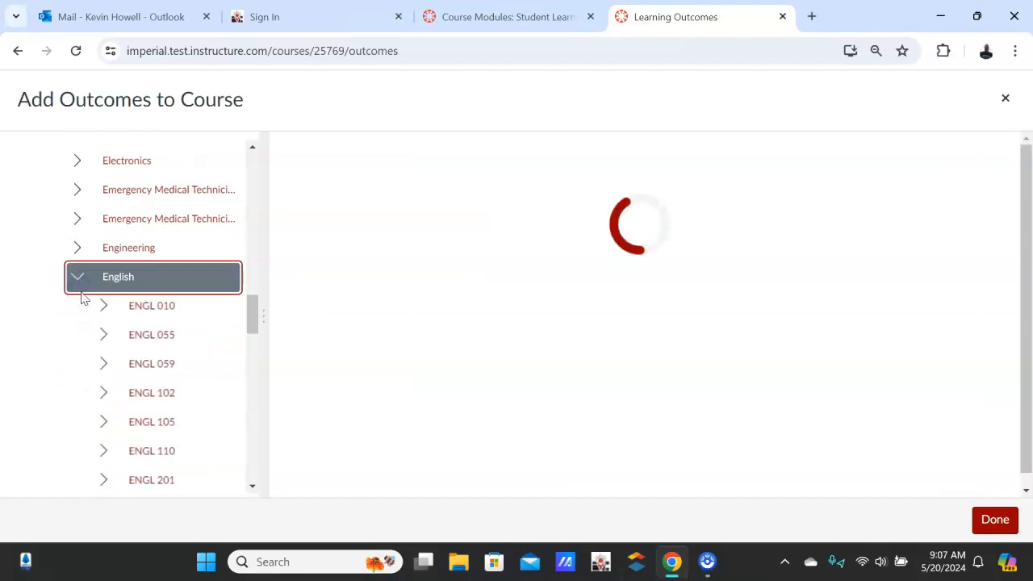
Add the ENGL 105 SLO 1 outcome from the ENGL 105 group to the course and finish adding outcomes
scroll(84, 295, "down", 2)
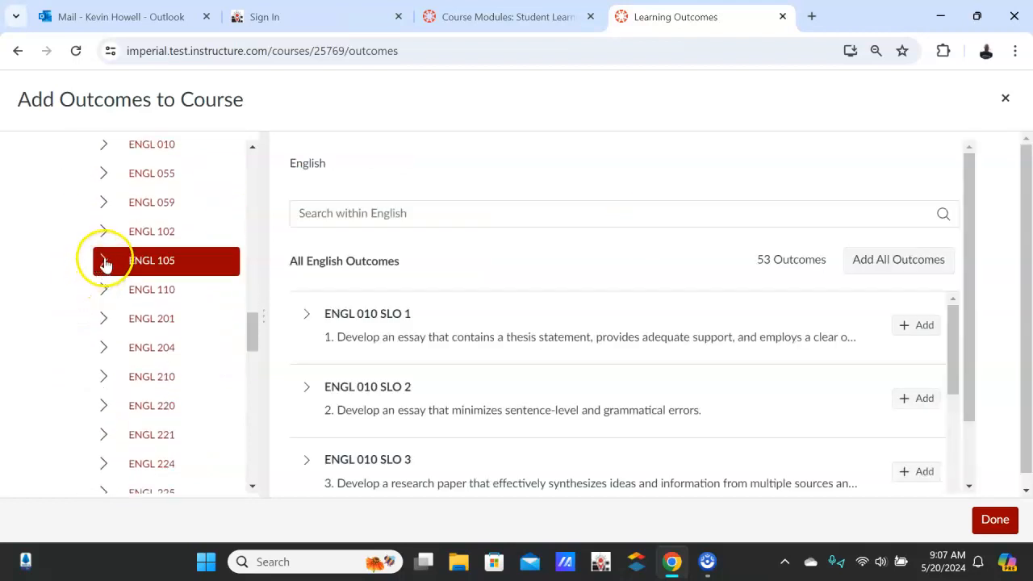
left_click(103, 261)
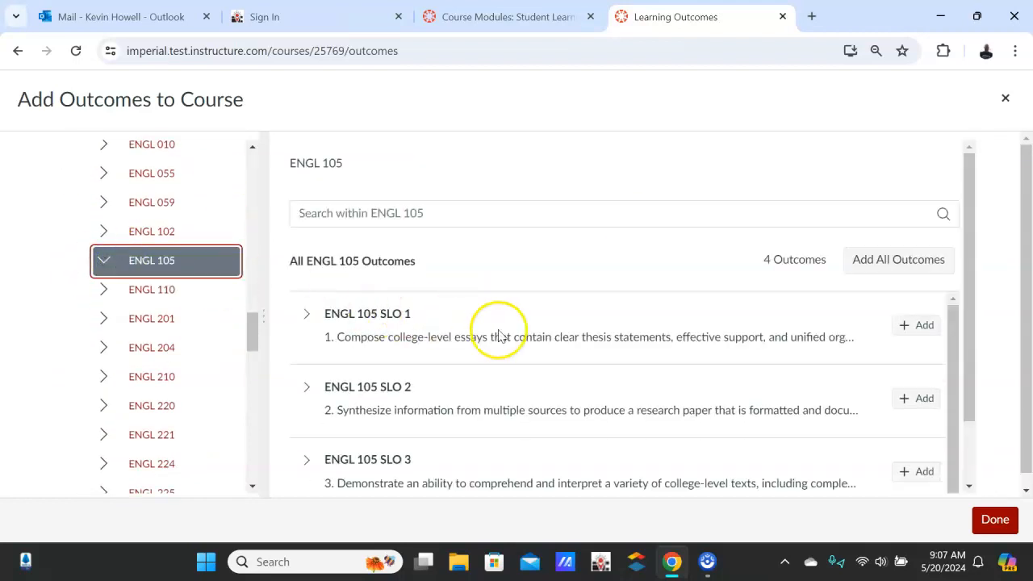
scroll(499, 332, "down", 2)
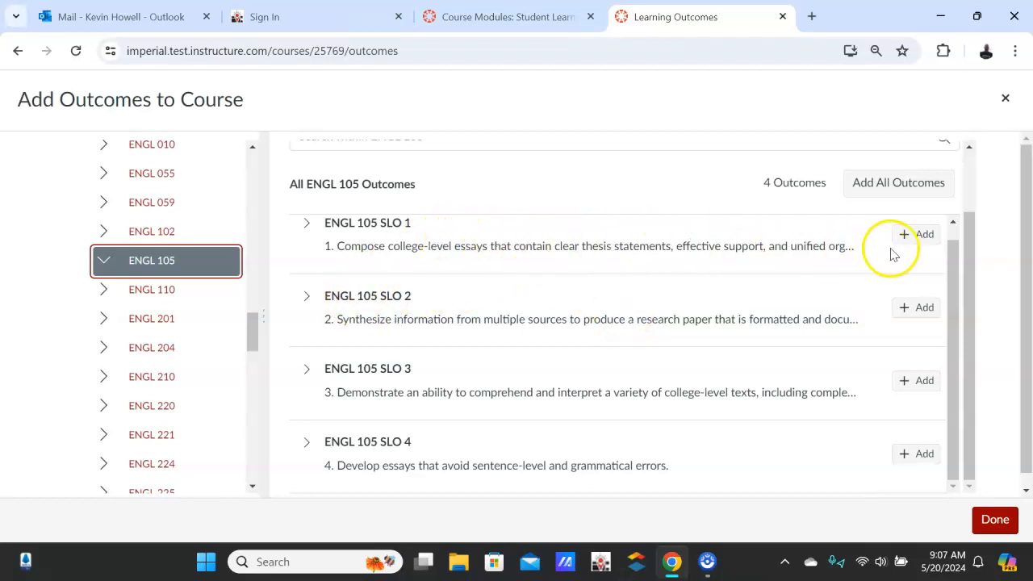
left_click(922, 235)
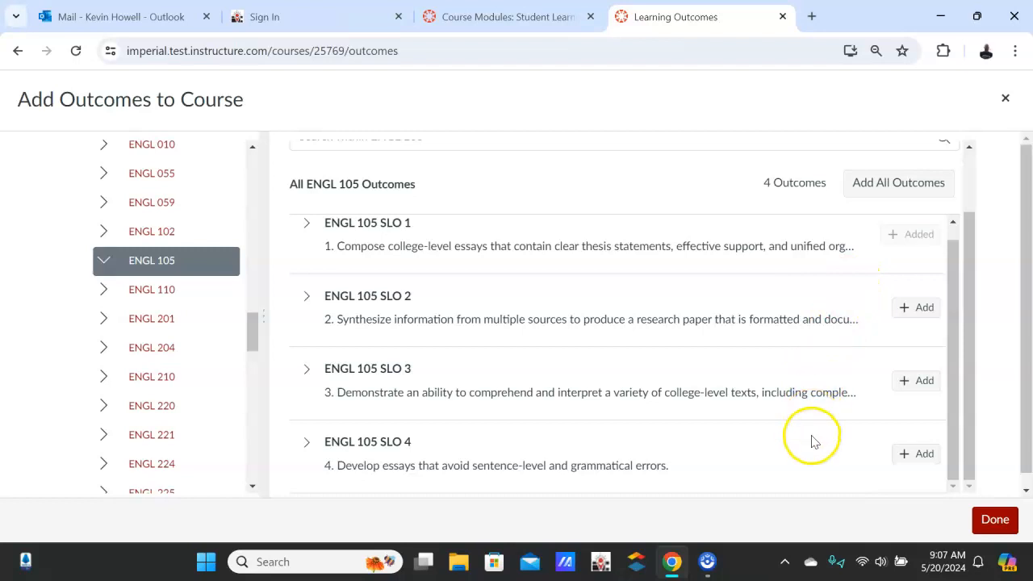
left_click(994, 529)
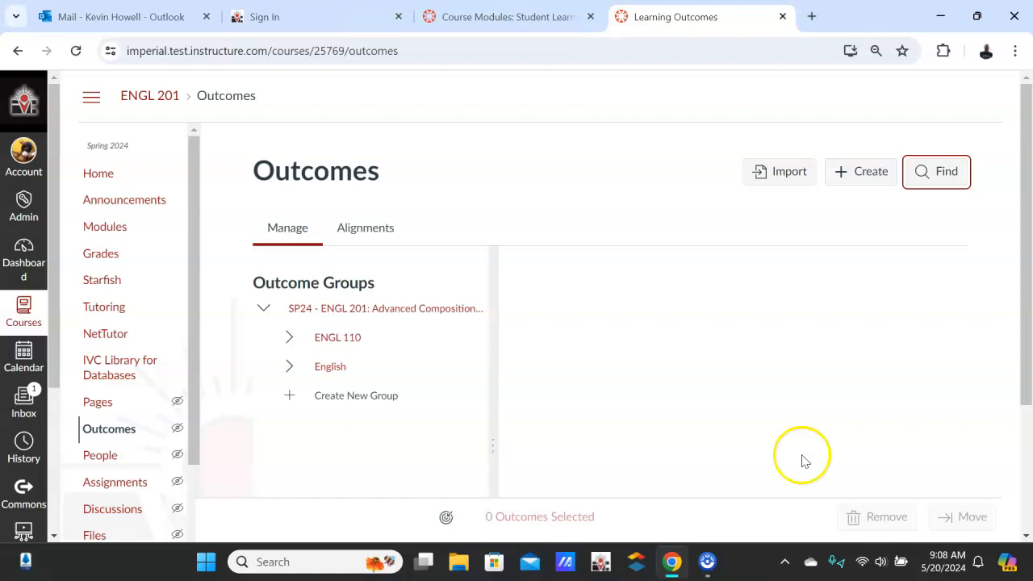
Open the assignment "Research Paper Submit for Grading- Due May 26" from the Argumentative Research Paper group on the Assignments page
scroll(139, 275, "down", 1)
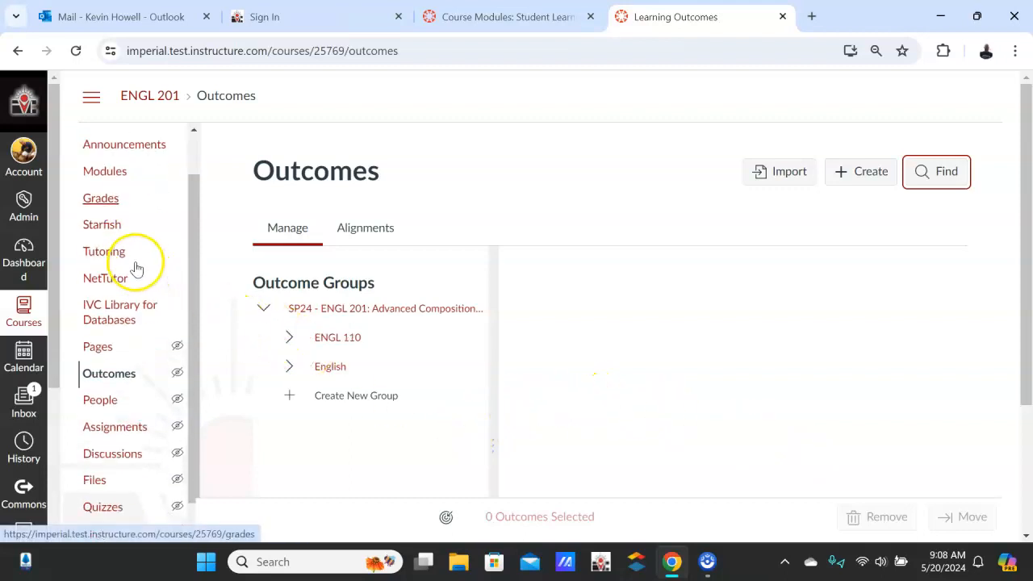
left_click(117, 413)
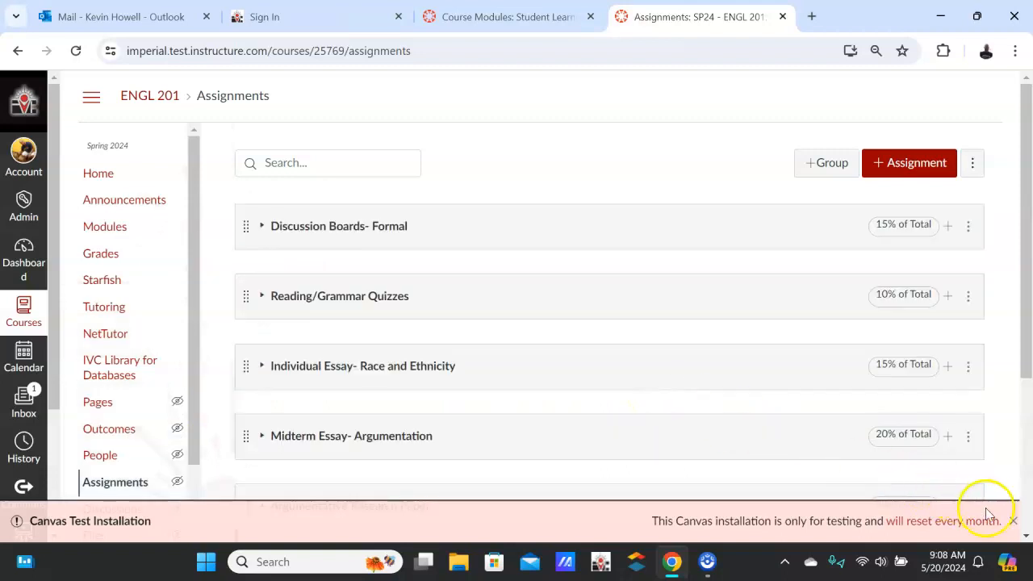
left_click(1009, 521)
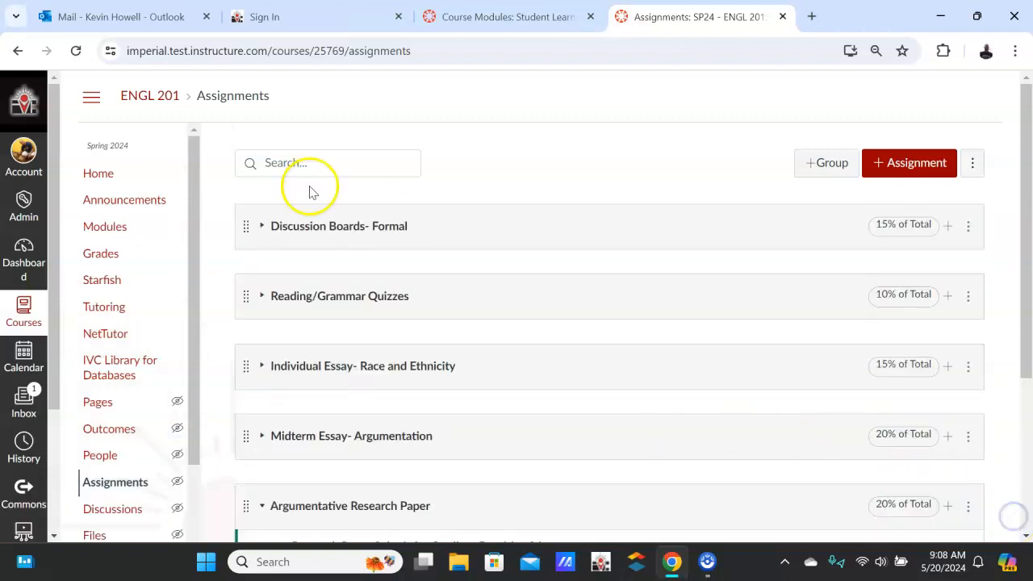
scroll(312, 192, "down", 3)
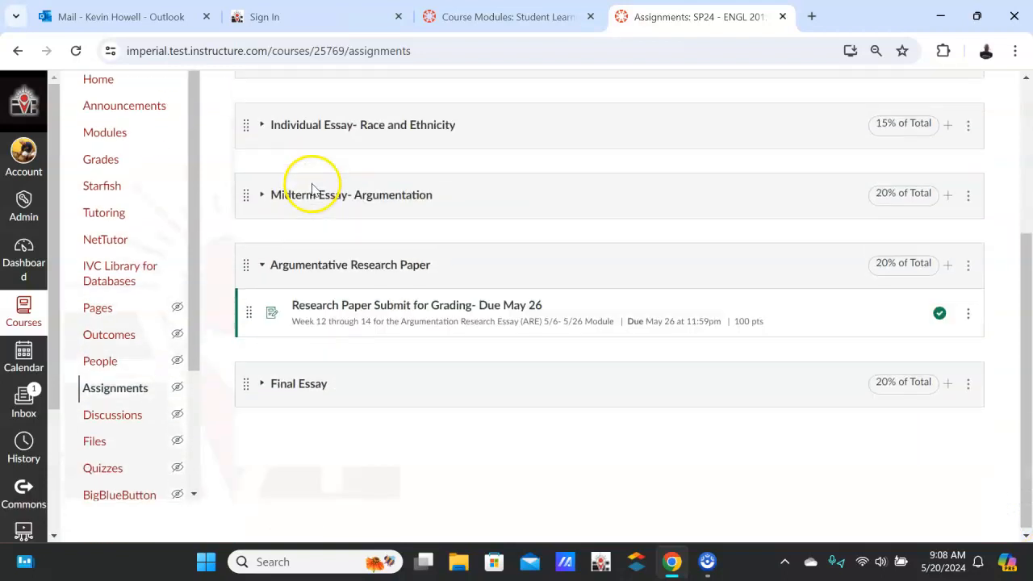
left_click(260, 266)
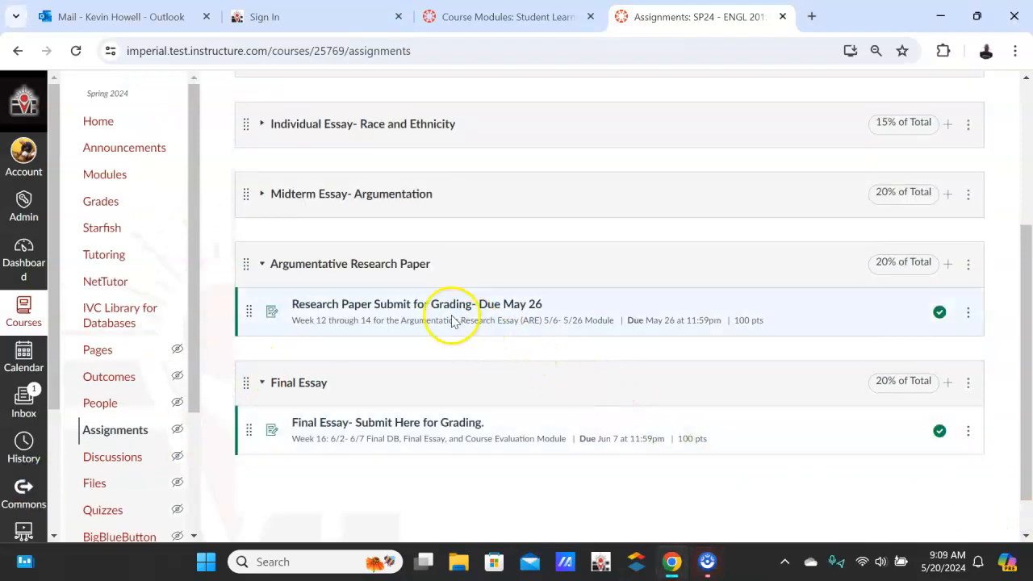
left_click(452, 314)
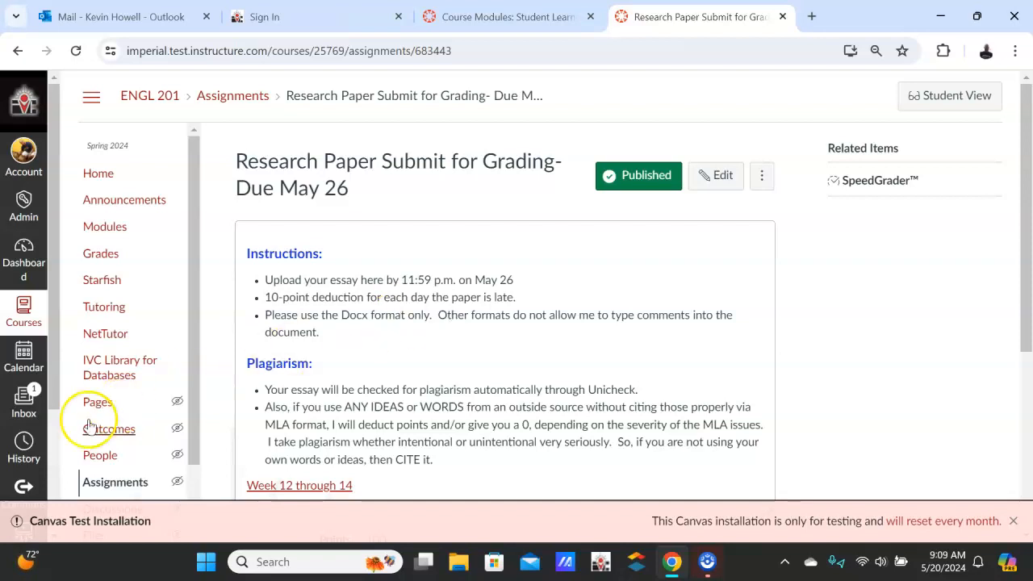
Start a new rubric for the research paper assignment and enable the option to remove points from the rubric
scroll(396, 343, "down", 2)
scroll(396, 343, "down", 2)
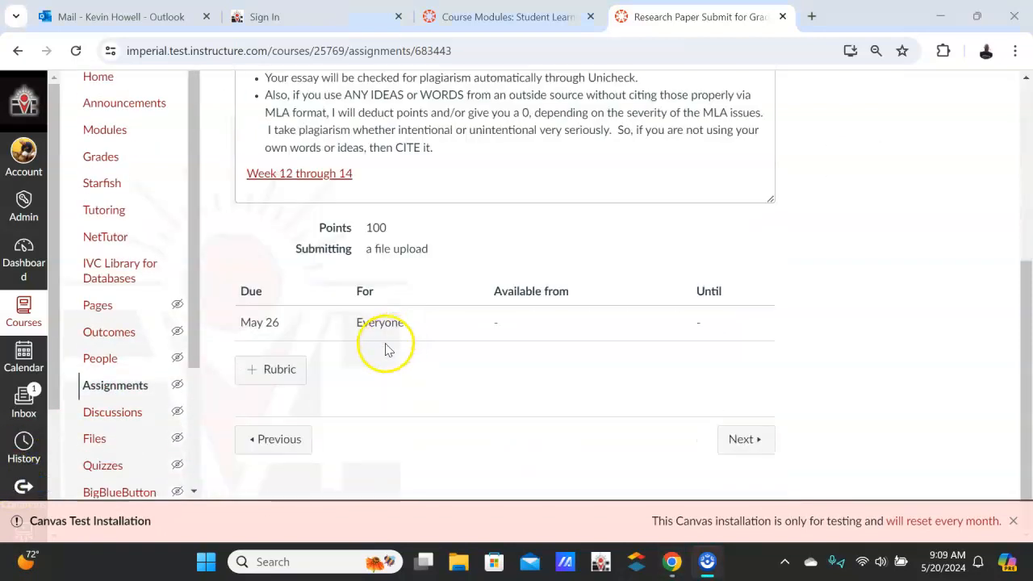
left_click(267, 372)
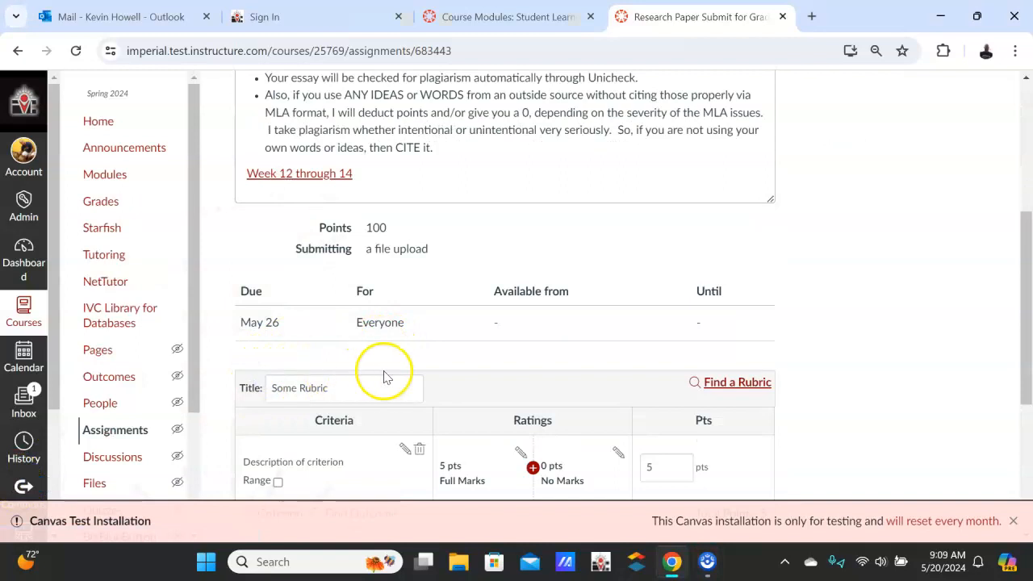
scroll(385, 375, "down", 2)
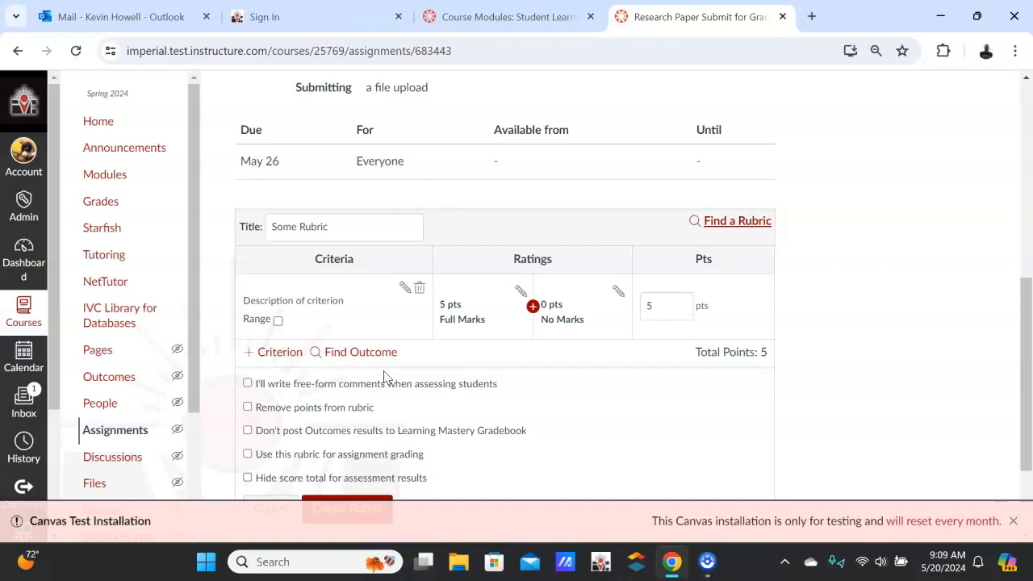
left_click(366, 317)
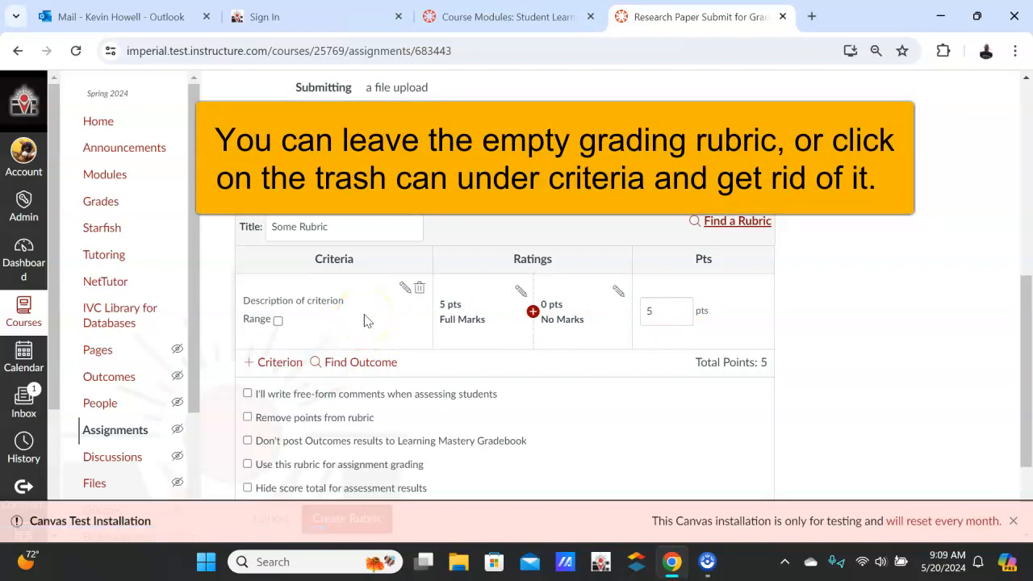
scroll(364, 321, "down", 1)
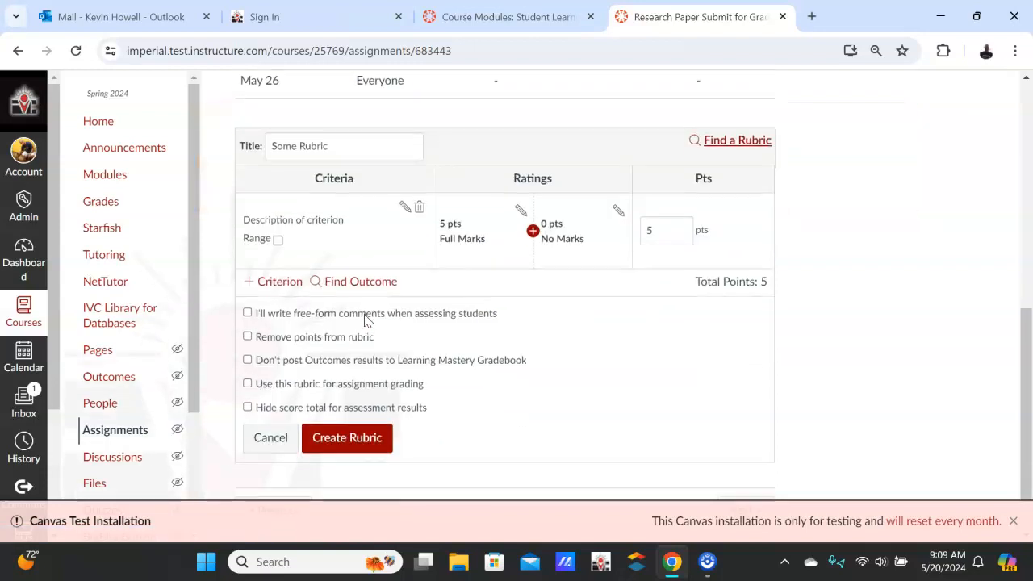
left_click(247, 337)
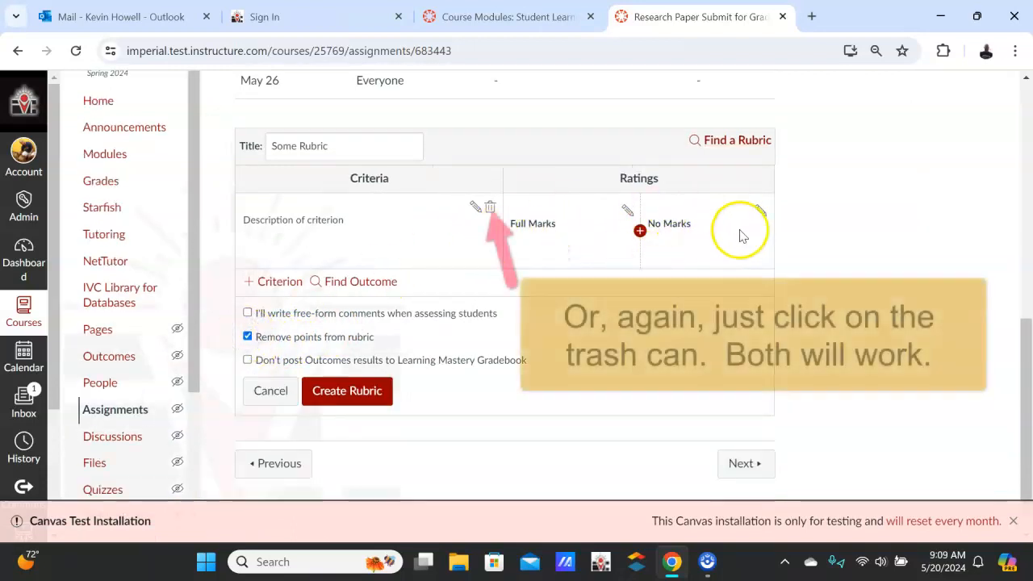
Browse the outcomes available for the rubric in the English group's ENGL 105 folder, then close the outcome finder
left_click(345, 282)
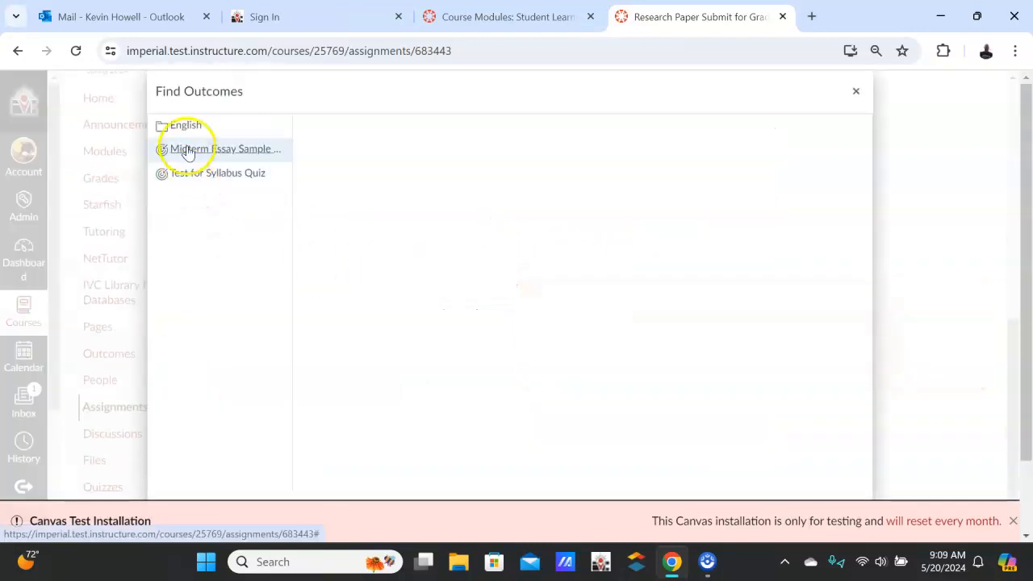
left_click(188, 129)
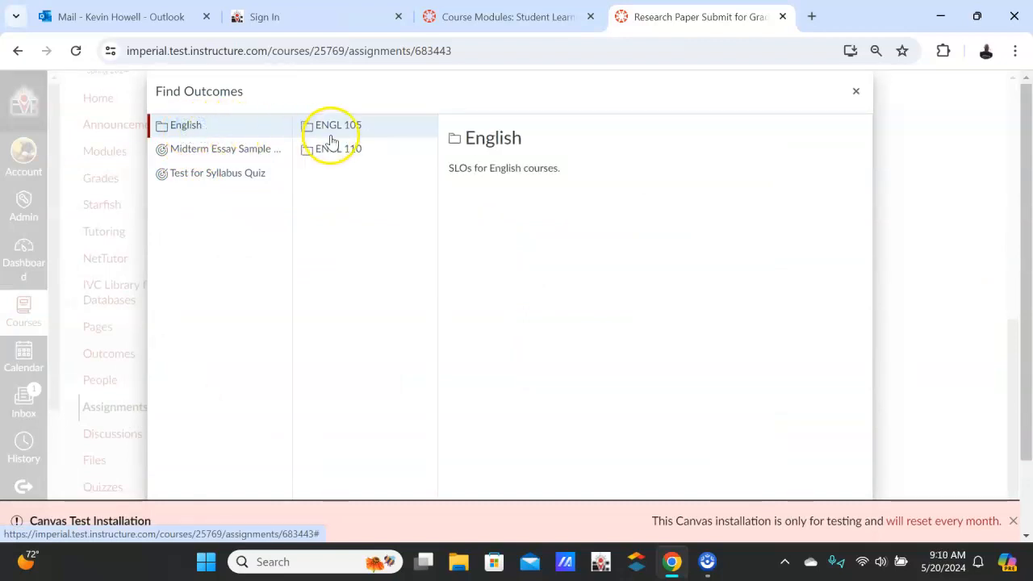
left_click(349, 129)
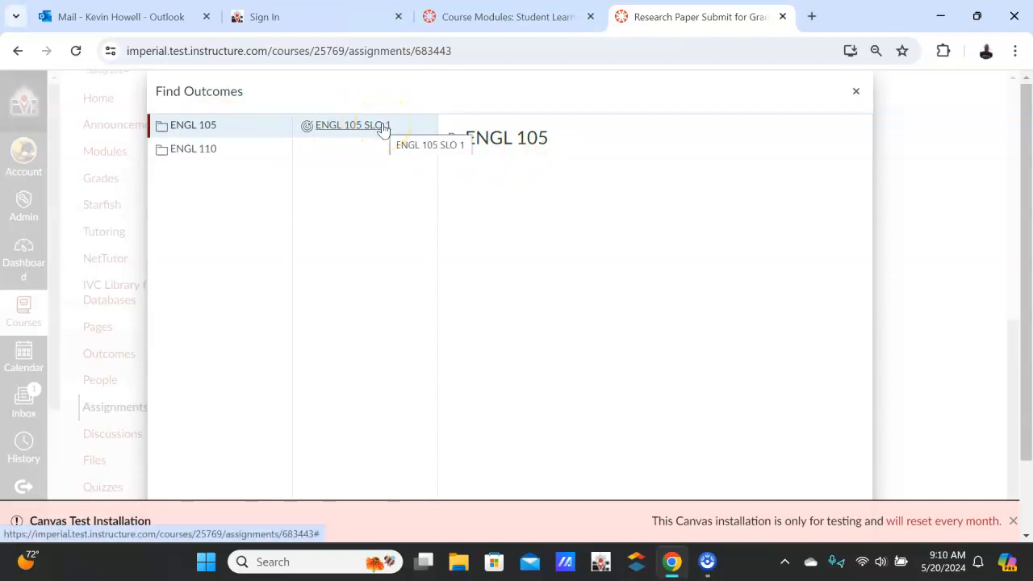
left_click(856, 94)
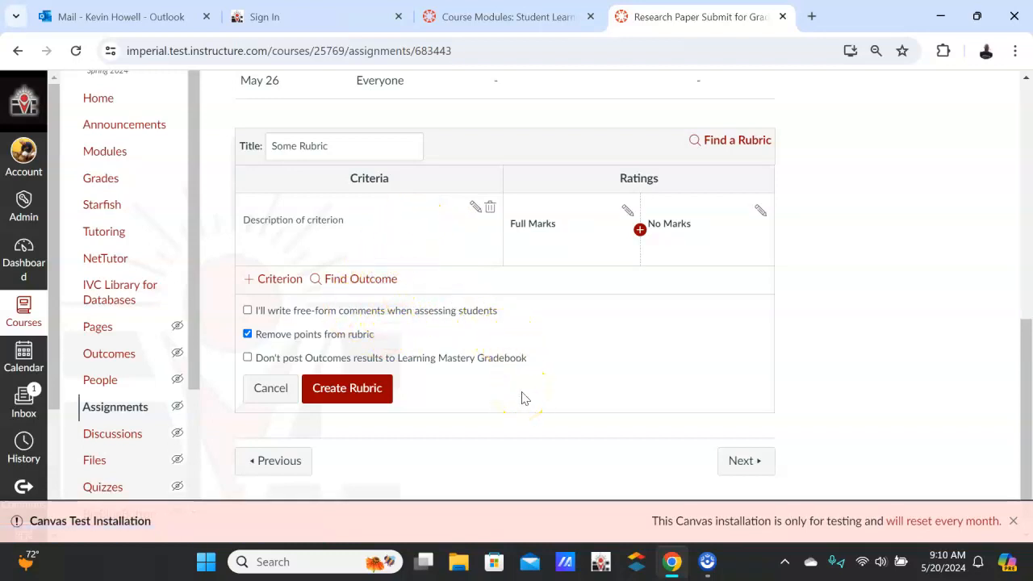
Look for an existing rubric to use for the assignment and list those of the Engl 110 course with 6 rubrics
left_click(724, 150)
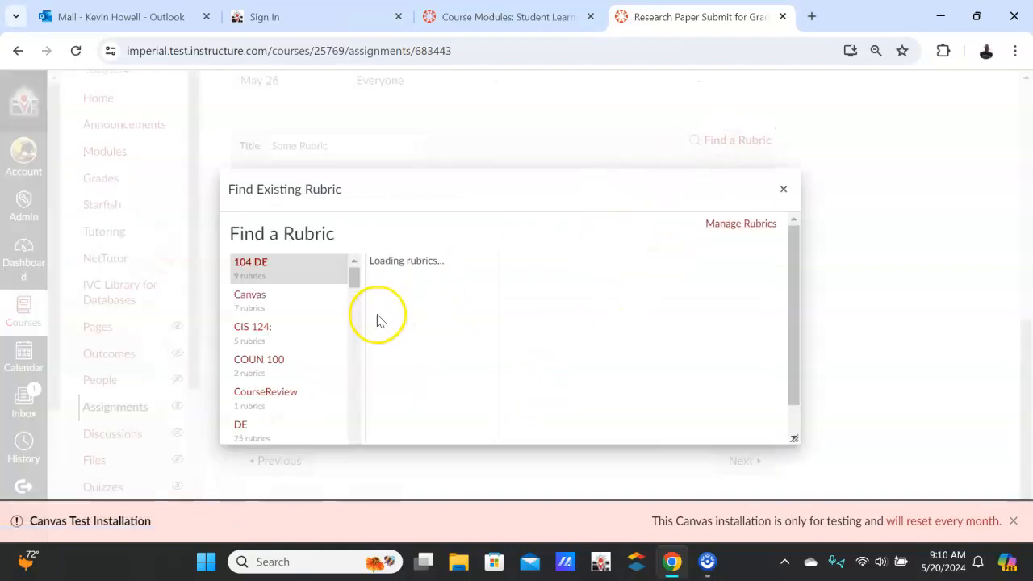
scroll(277, 334, "down", 1)
scroll(275, 334, "down", 5)
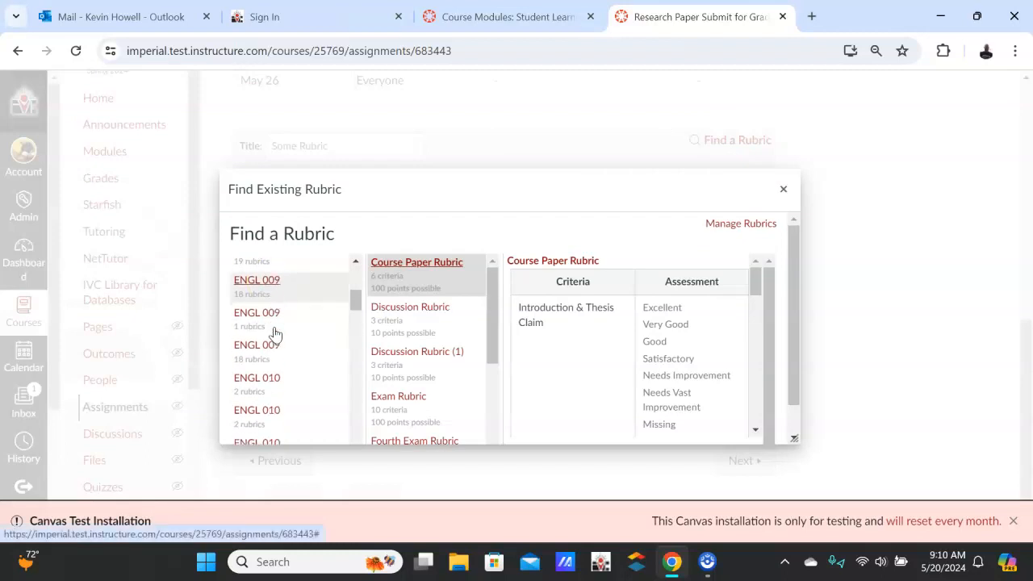
scroll(277, 388, "down", 3)
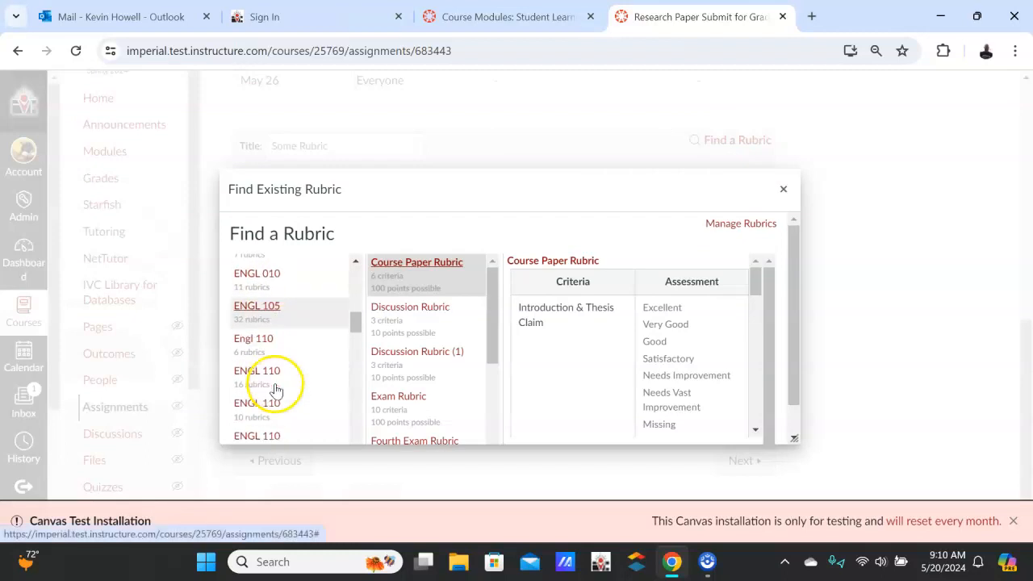
left_click(271, 331)
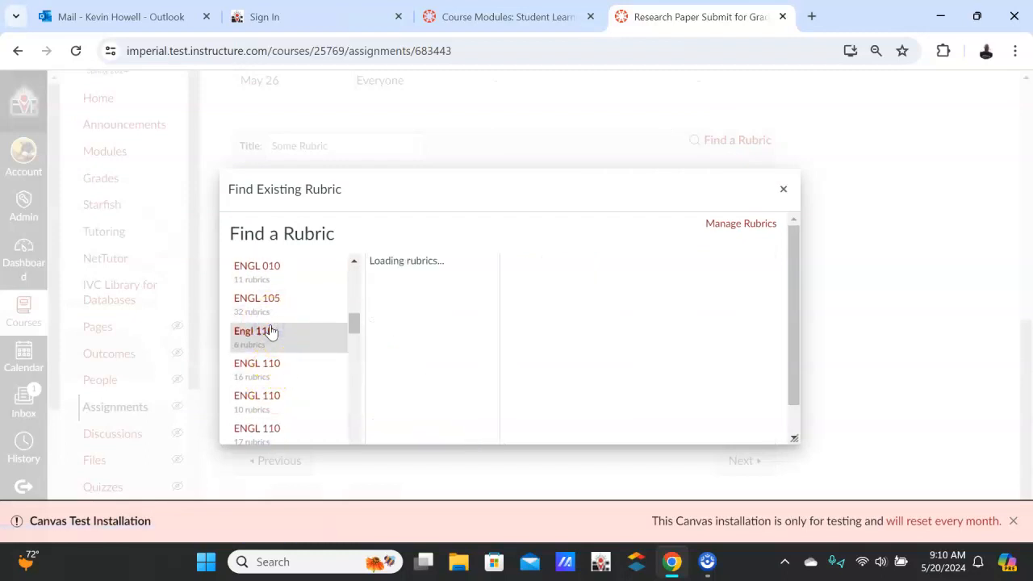
Select the first Essay Rubric of the Engl 110 course and use it for the research paper assignment
scroll(420, 355, "down", 3)
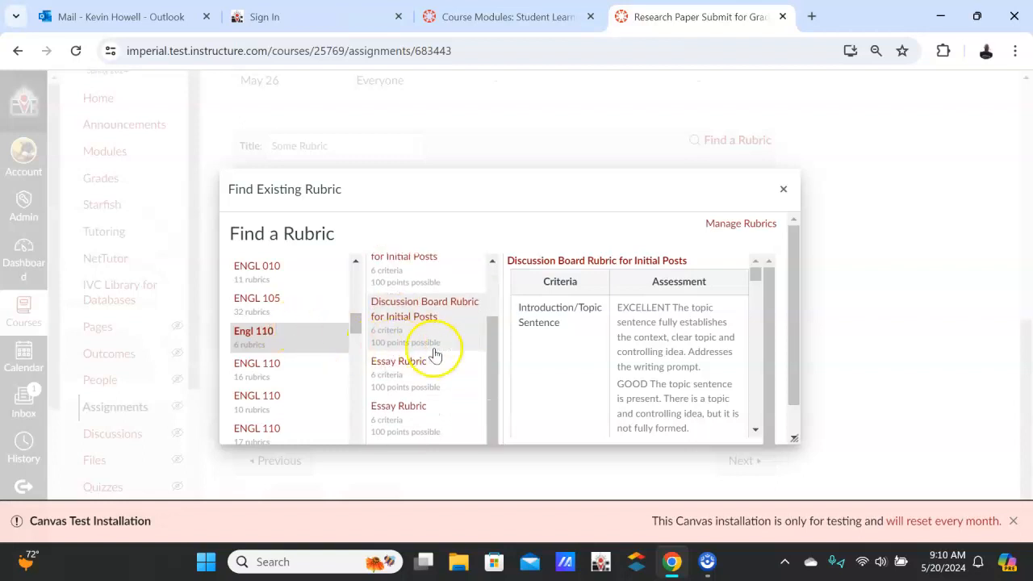
left_click(419, 372)
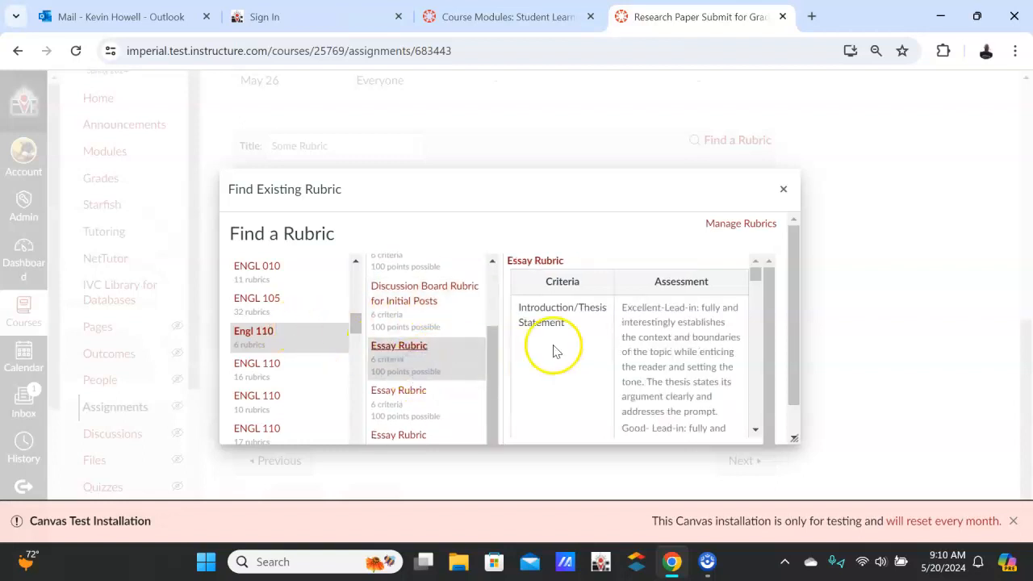
scroll(573, 349, "down", 5)
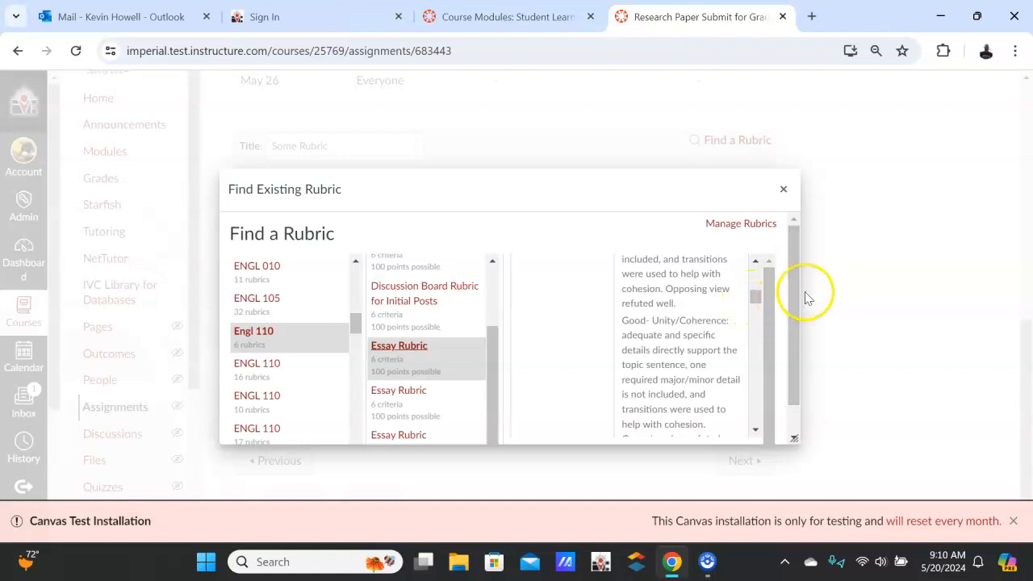
scroll(793, 289, "down", 1)
left_click(547, 426)
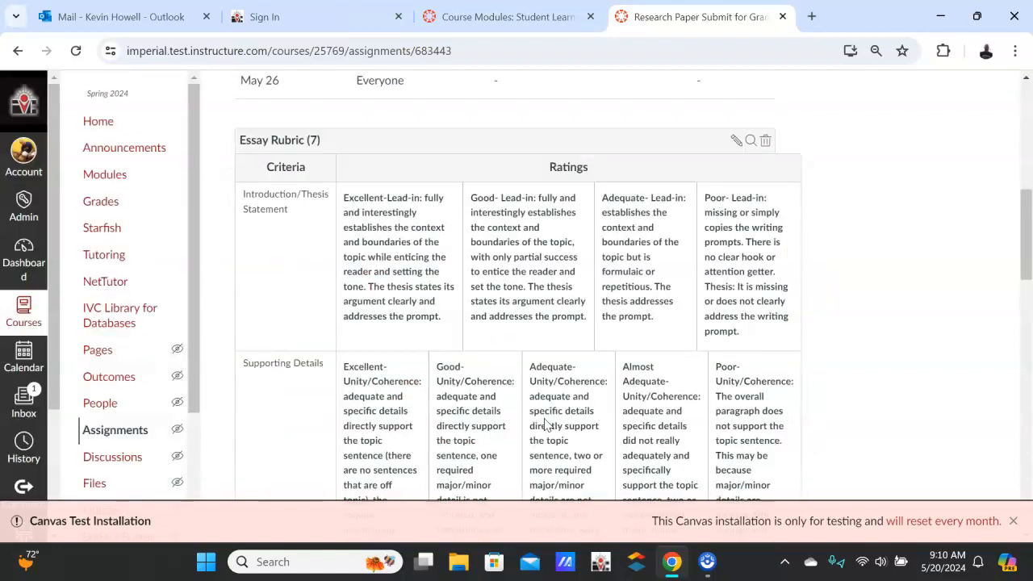
Review the criteria and ratings of the essay rubric attached to the assignment, from Introduction/Thesis Statement to Crucial Errors
scroll(547, 425, "up", 2)
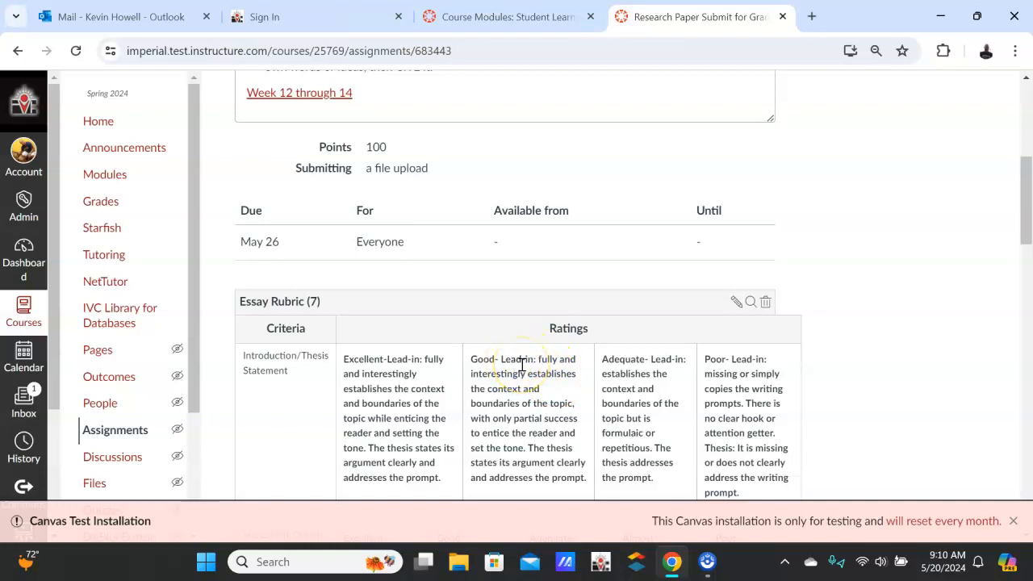
scroll(522, 365, "down", 1)
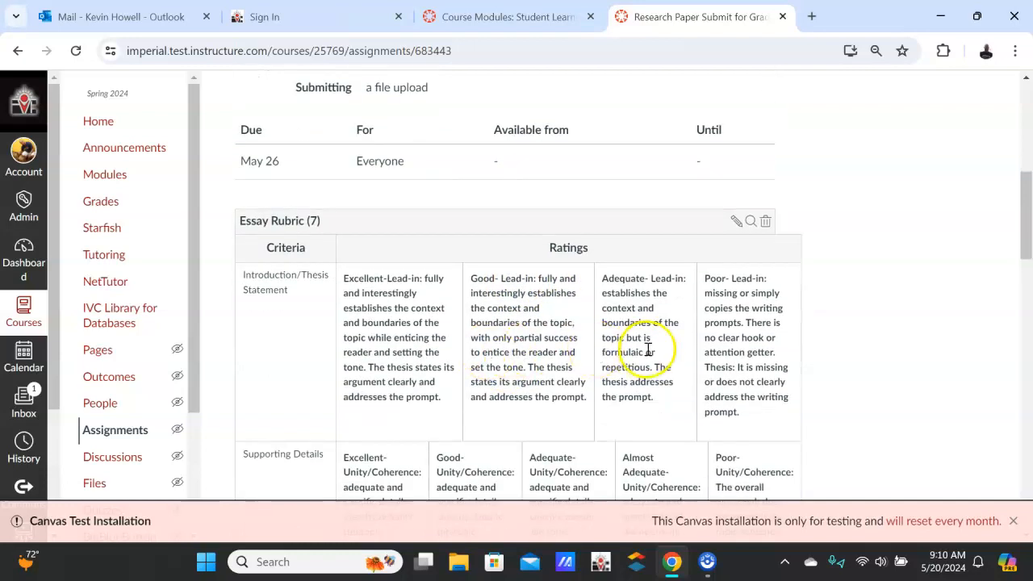
scroll(454, 341, "down", 5)
scroll(449, 338, "down", 10)
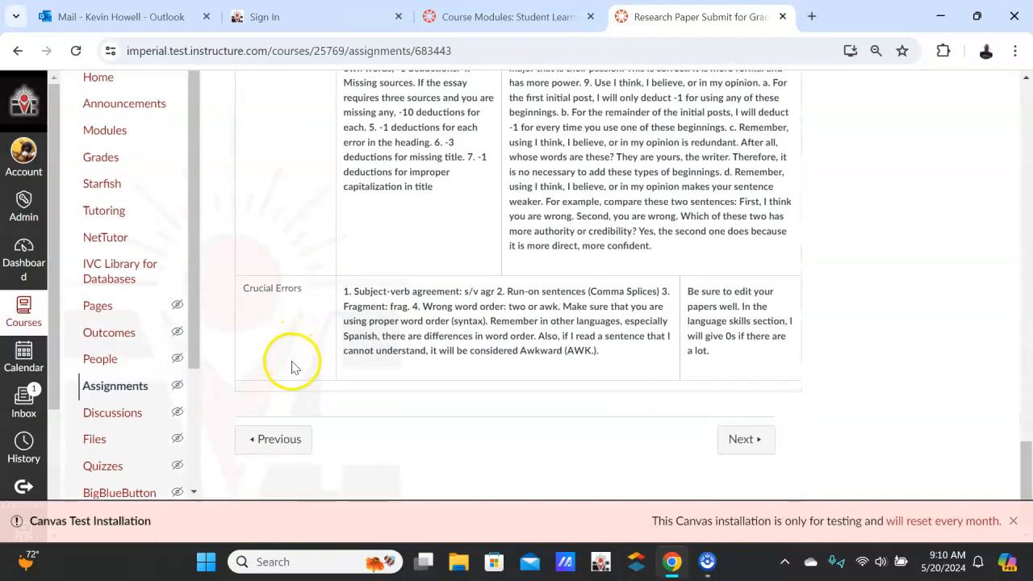
scroll(410, 359, "up", 12)
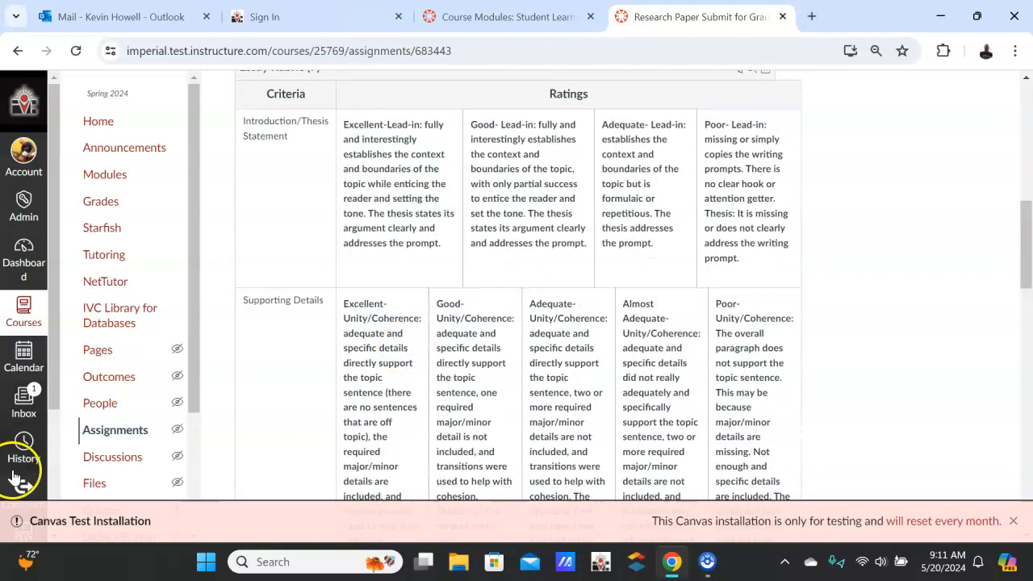
scroll(461, 315, "up", 4)
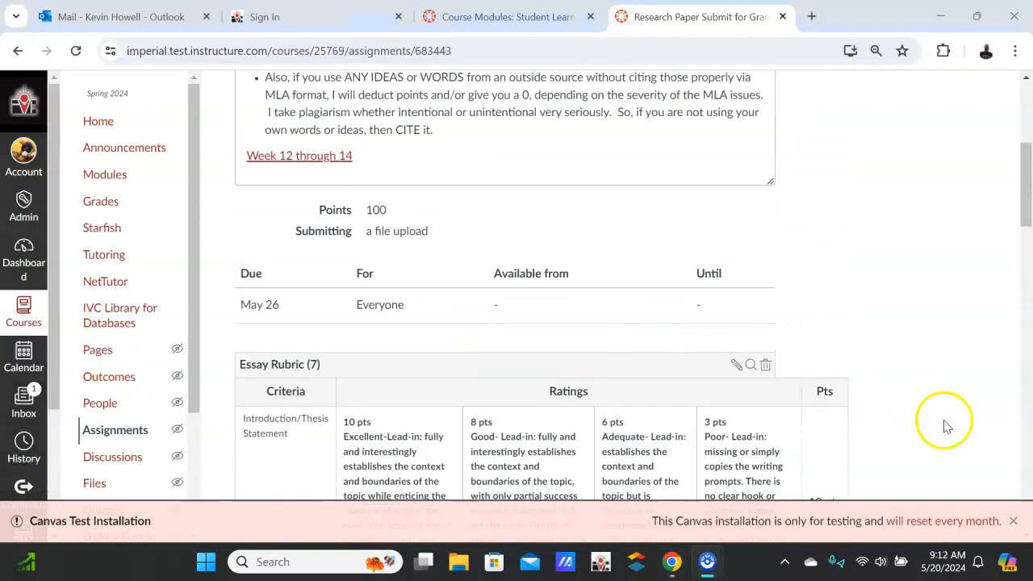
Dismiss the Canvas Test Installation notice and return to the essay rubric's heading
left_click(1014, 522)
scroll(525, 239, "up", 5)
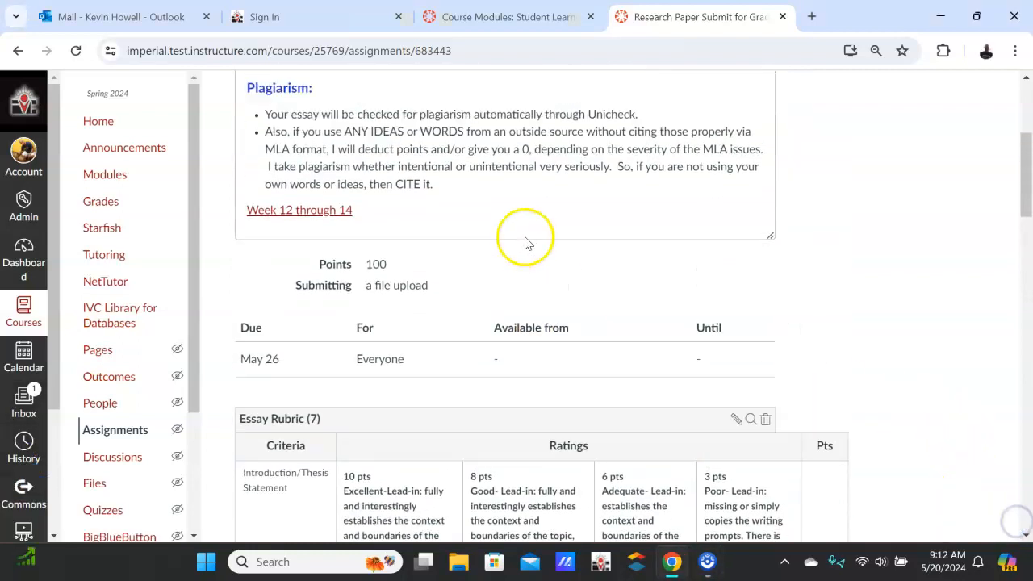
scroll(432, 227, "down", 10)
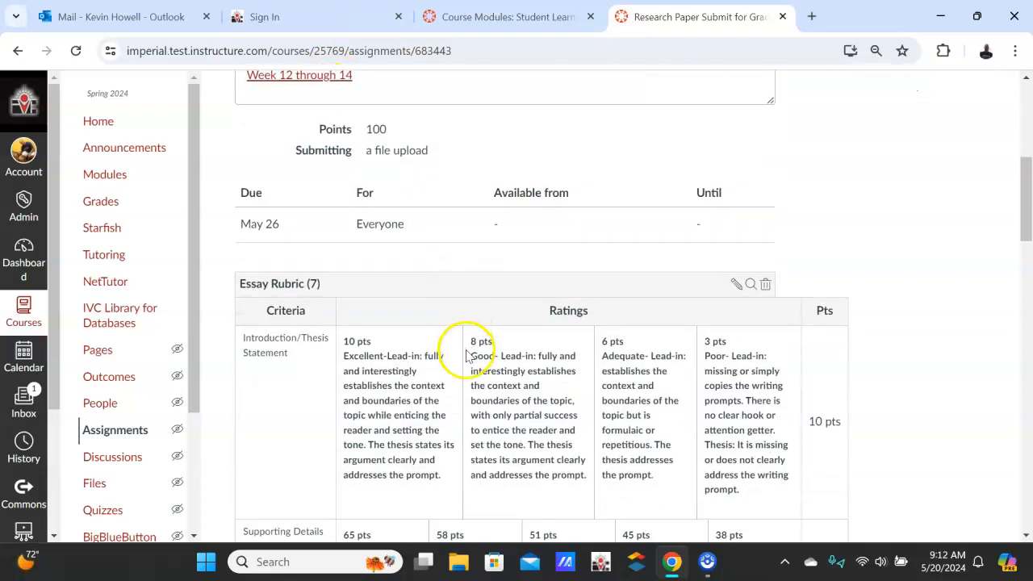
scroll(461, 375, "up", 2)
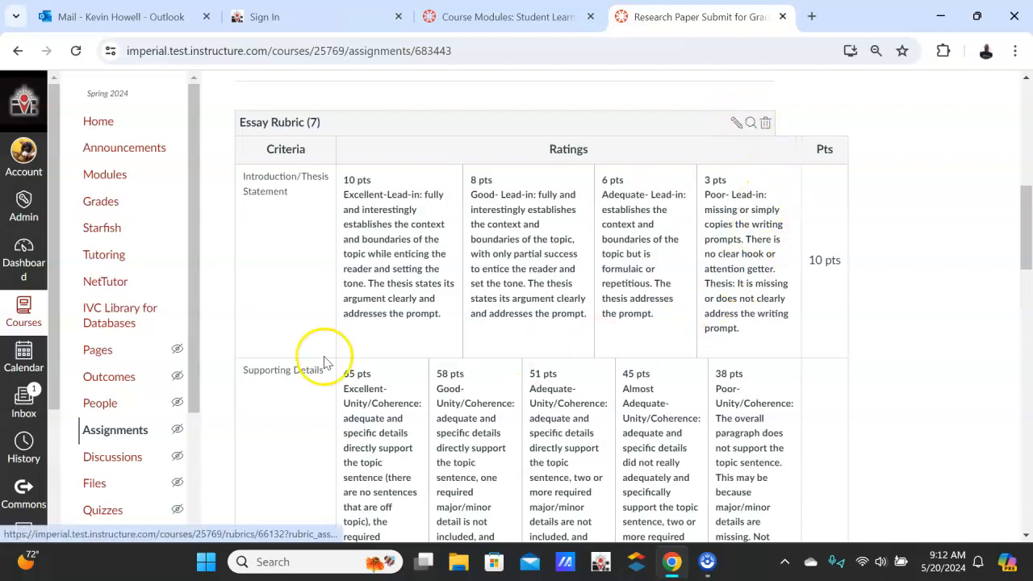
Open the assignment's essay rubric for editing and go to the options below its last criterion, Crucial Errors
left_click(35, 482)
left_click(735, 123)
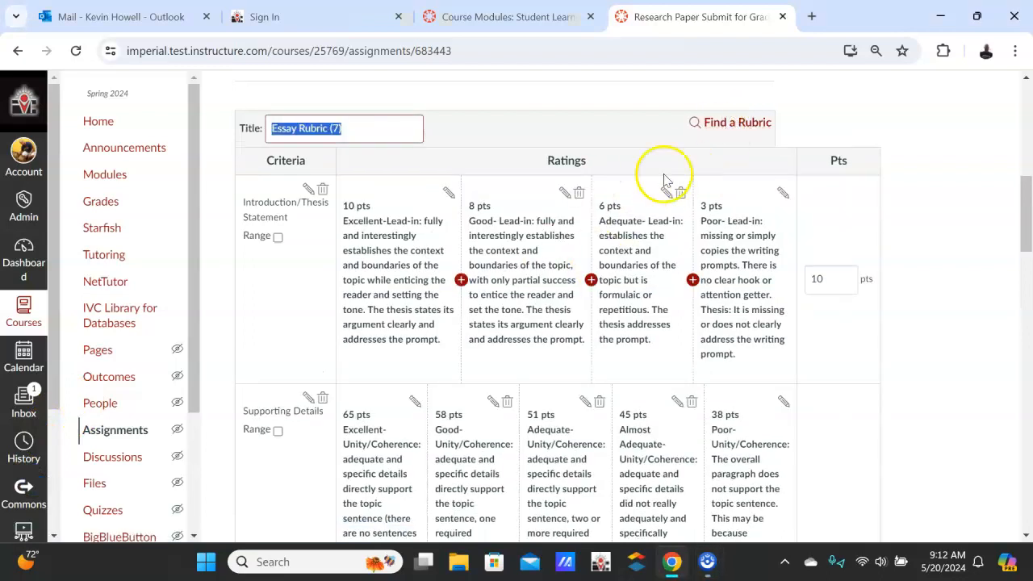
scroll(554, 242, "down", 15)
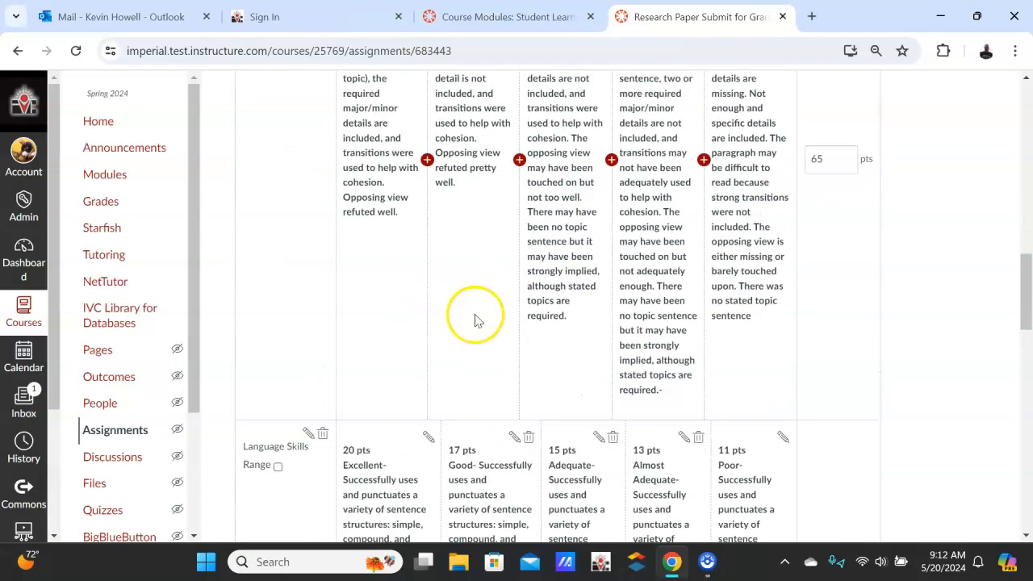
scroll(329, 354, "down", 10)
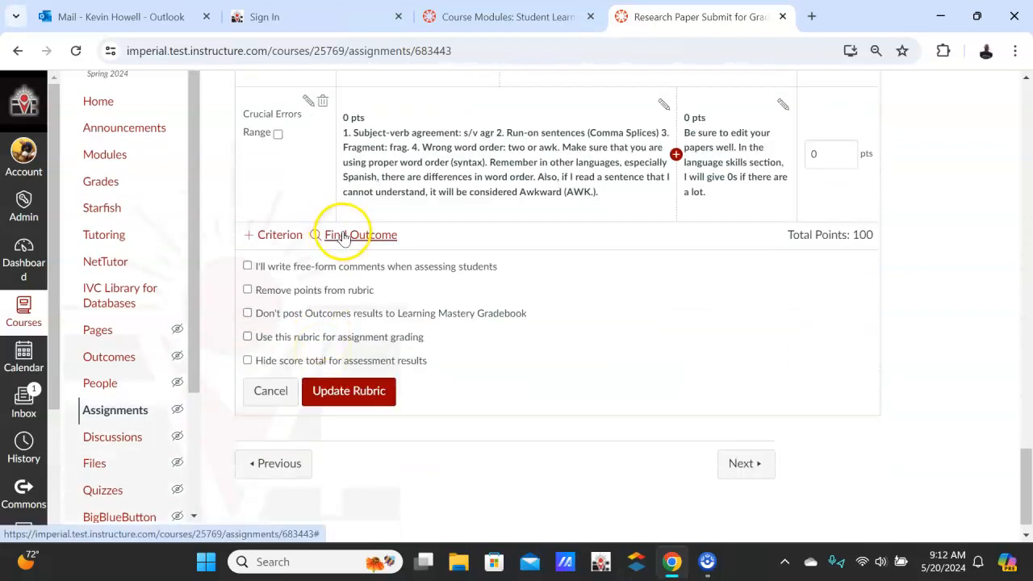
Import the ENGL 105 SLO 1 outcome from the English group's ENGL 105 folder into the rubric, without using it for scoring
left_click(342, 235)
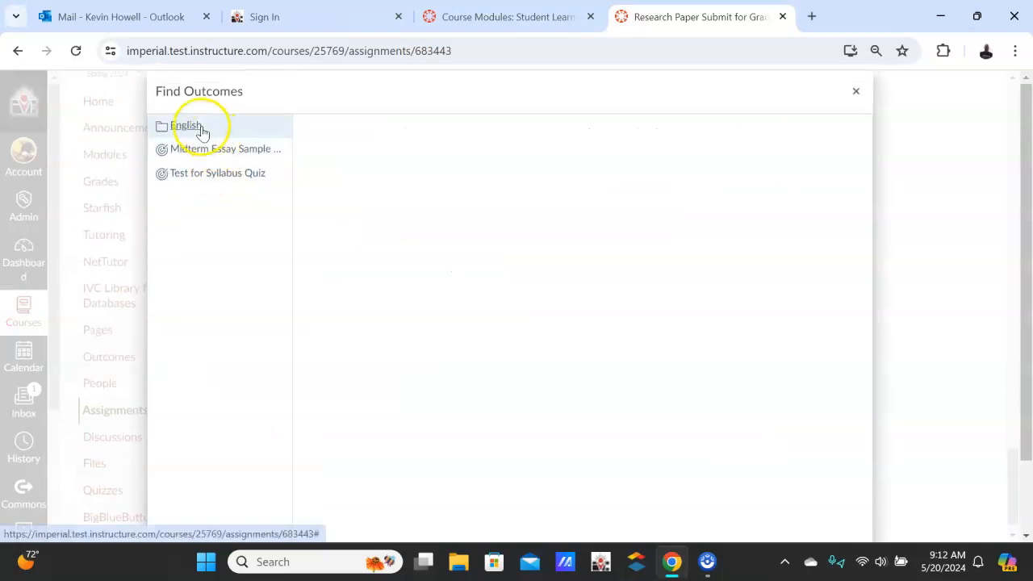
left_click(199, 129)
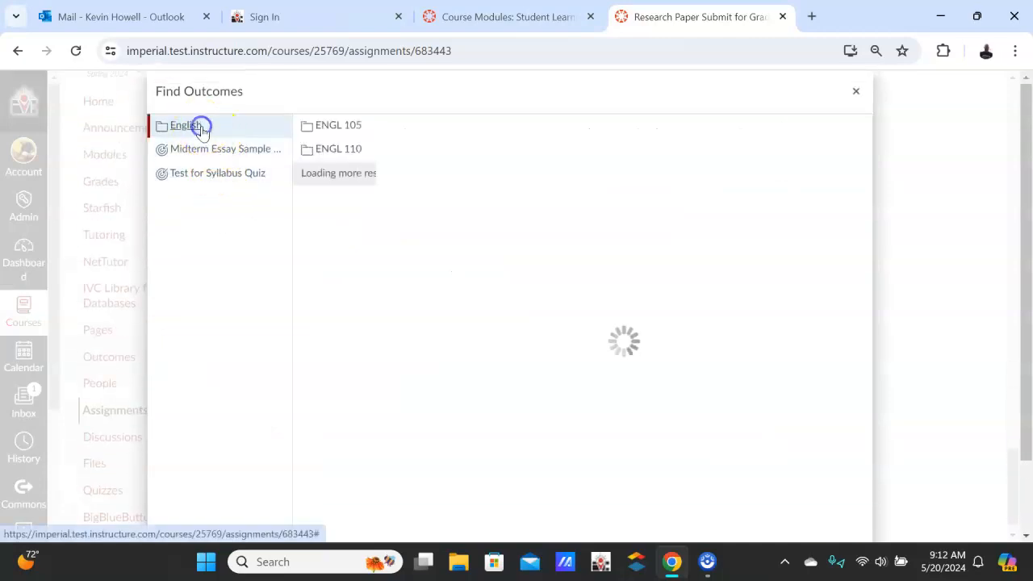
left_click(342, 130)
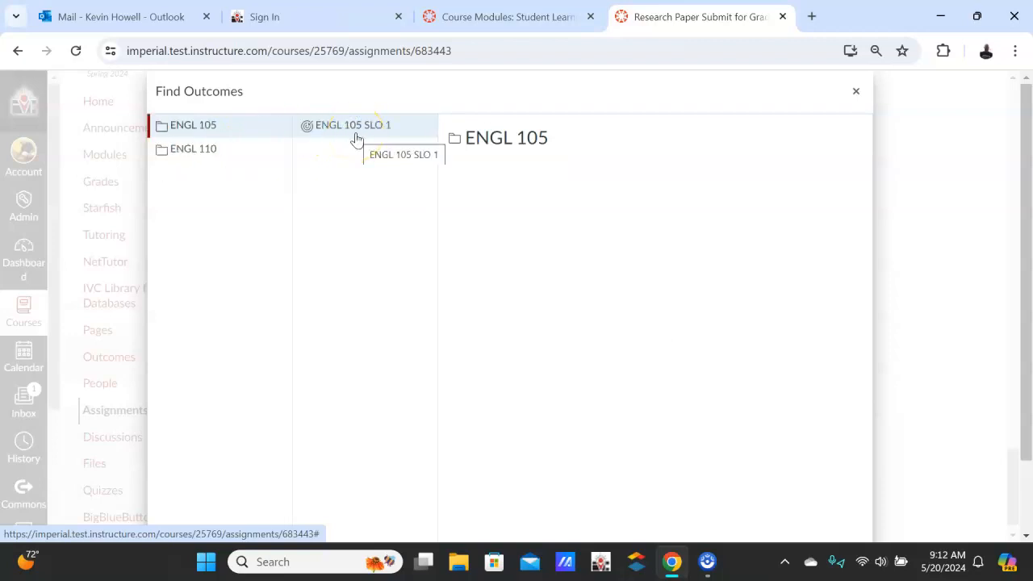
left_click(360, 127)
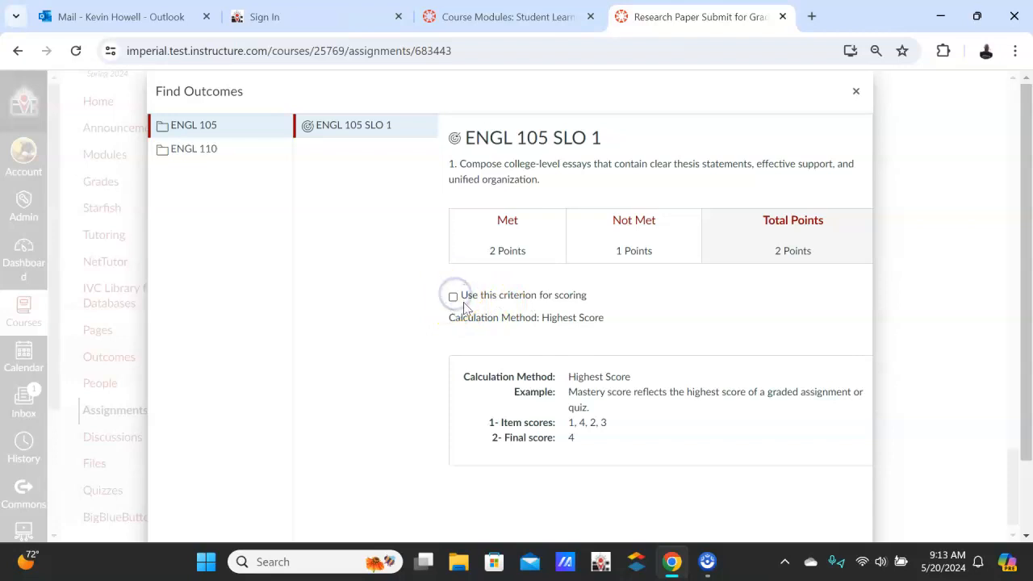
scroll(658, 312, "down", 2)
left_click(861, 523)
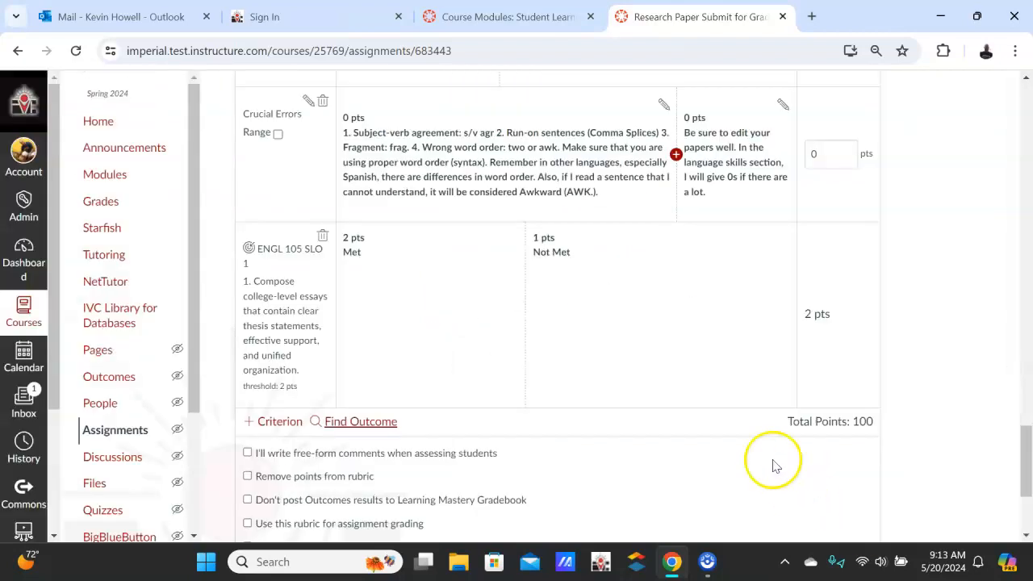
Check the ENGL 105 SLO 1 criterion below Crucial Errors and save the updated rubric
scroll(549, 343, "up", 2)
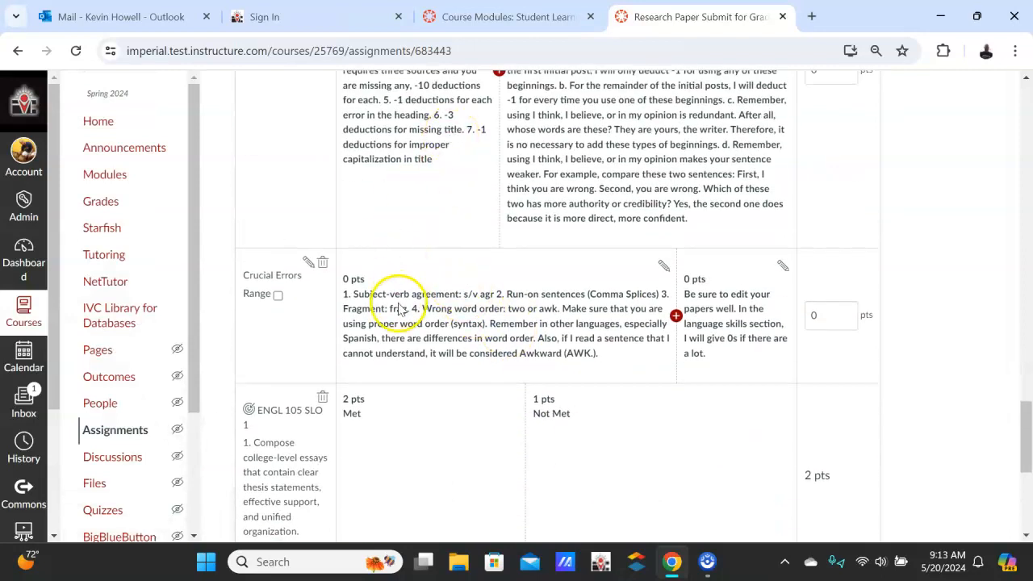
scroll(398, 309, "down", 1)
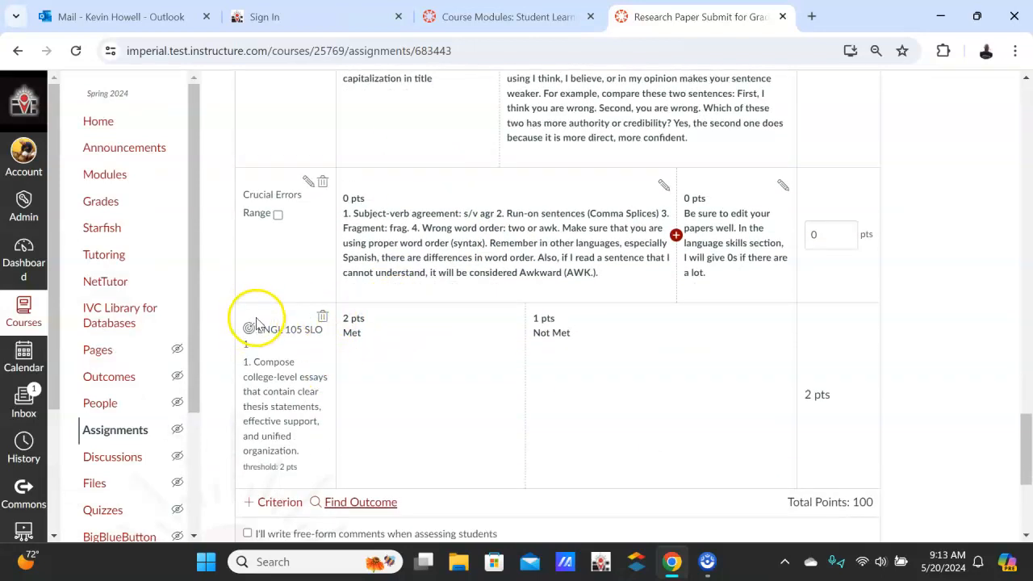
scroll(257, 323, "down", 1)
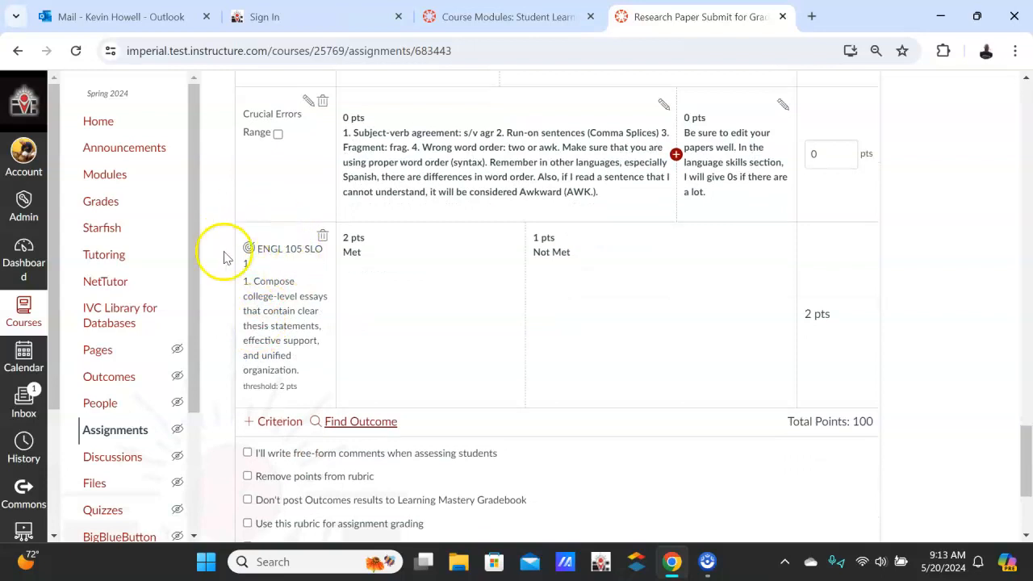
scroll(436, 331, "down", 3)
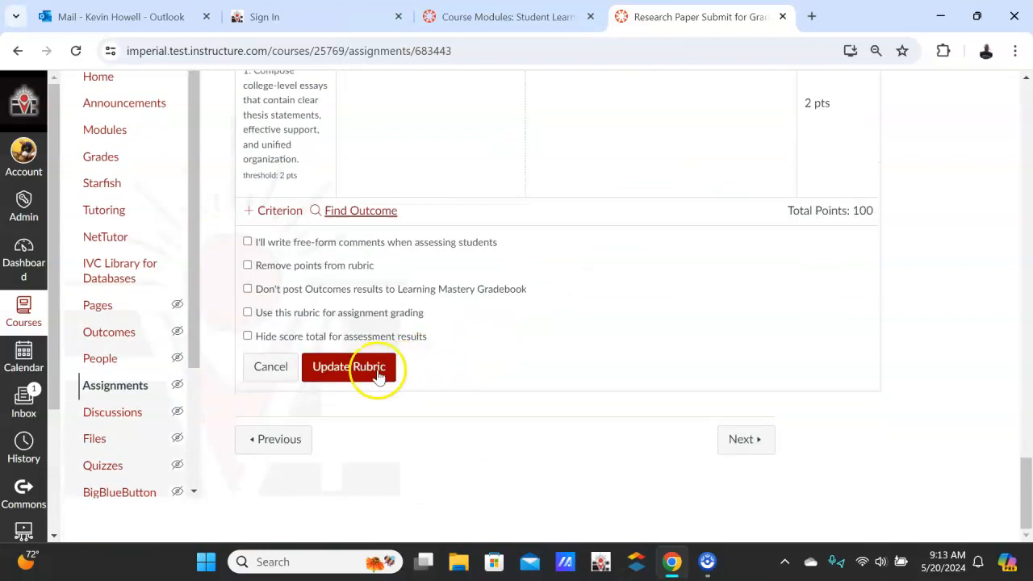
left_click(347, 367)
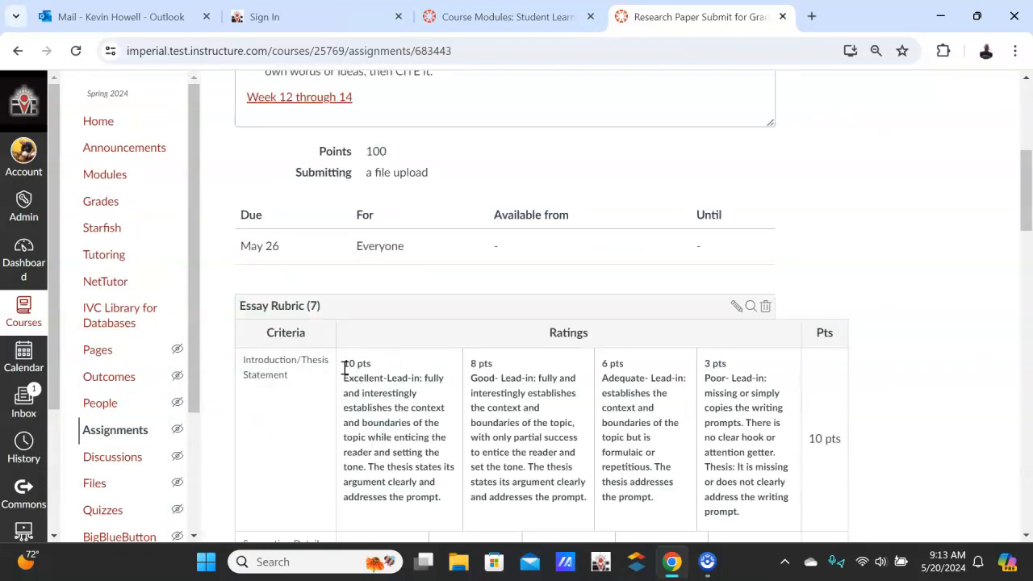
Review the saved rubric's criteria and points, including the ENGL 105 SLO 1 row with its Met and Not Met ratings
scroll(461, 347, "down", 15)
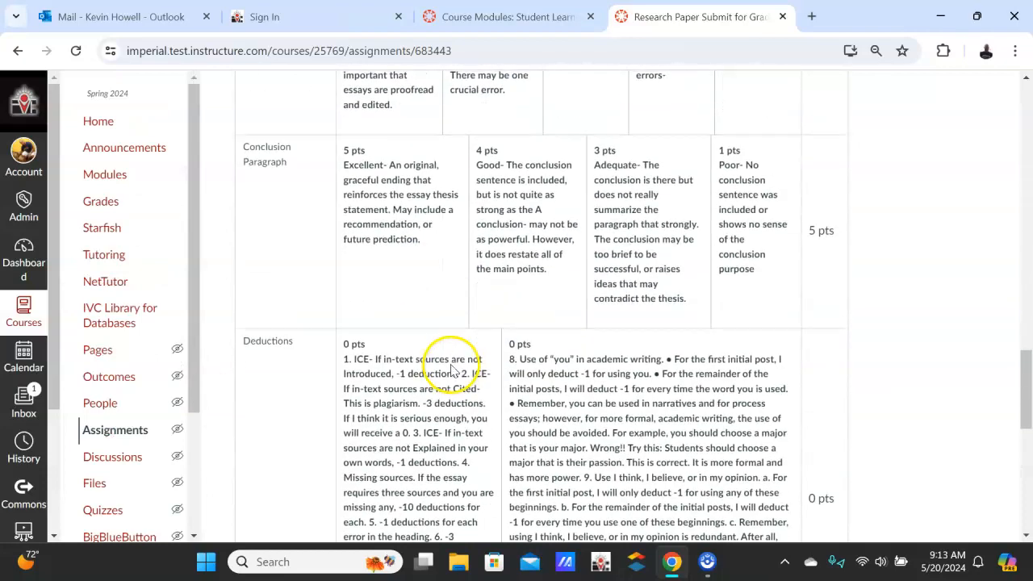
scroll(452, 370, "down", 7)
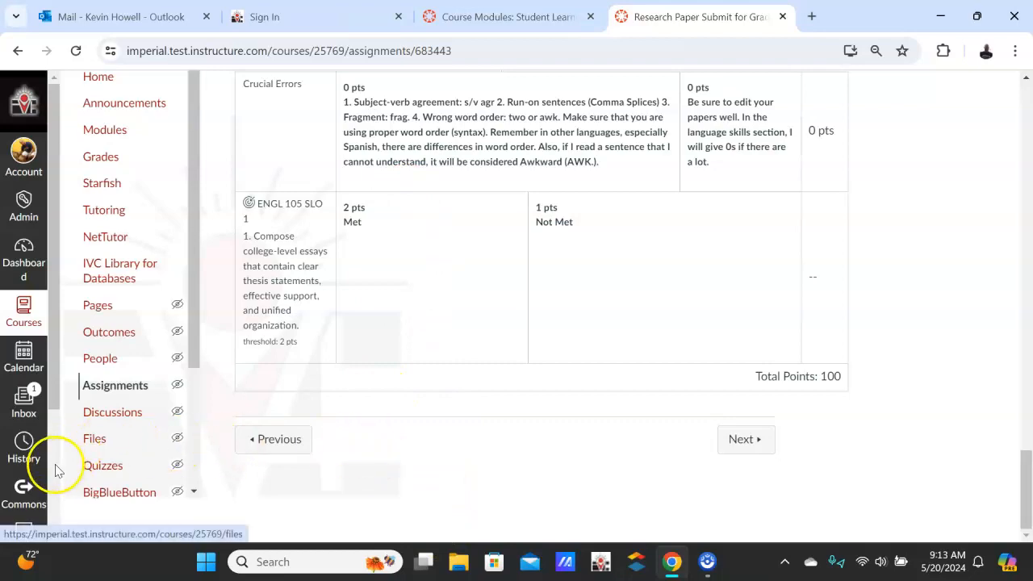
scroll(993, 401, "up", 4)
scroll(992, 401, "up", 15)
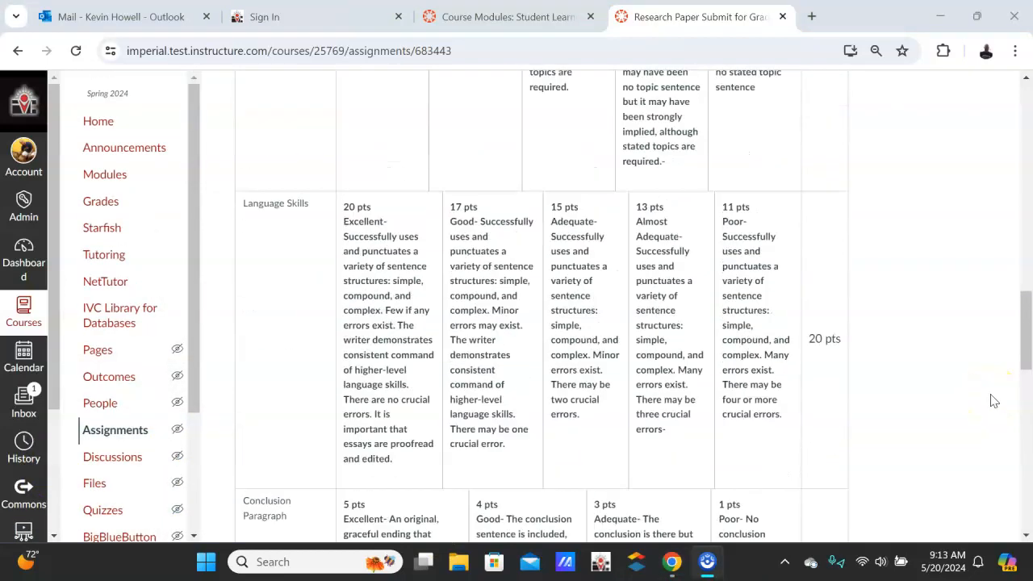
scroll(743, 231, "up", 2)
scroll(662, 295, "down", 8)
scroll(377, 351, "down", 12)
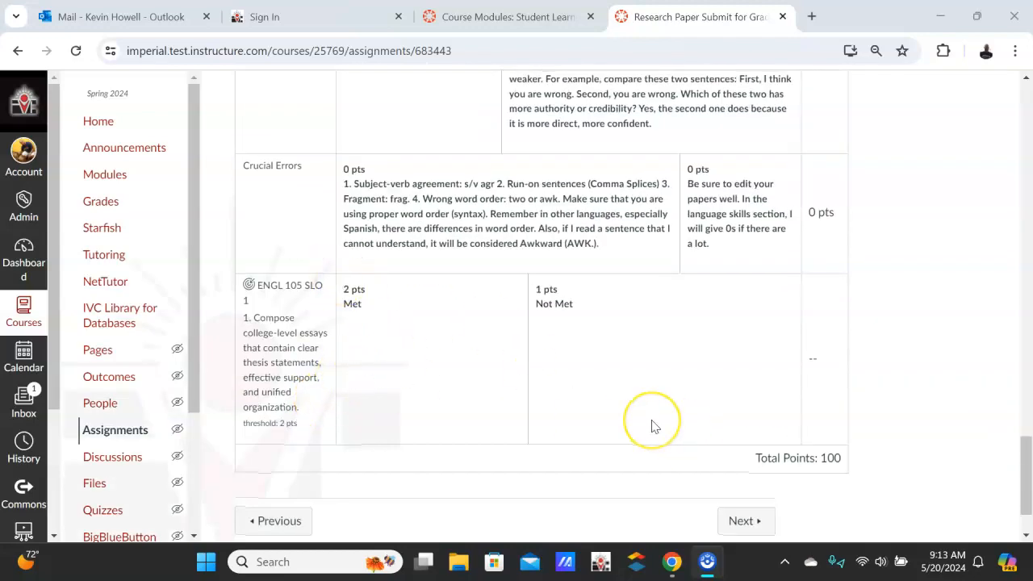
scroll(653, 425, "up", 10)
scroll(654, 426, "up", 4)
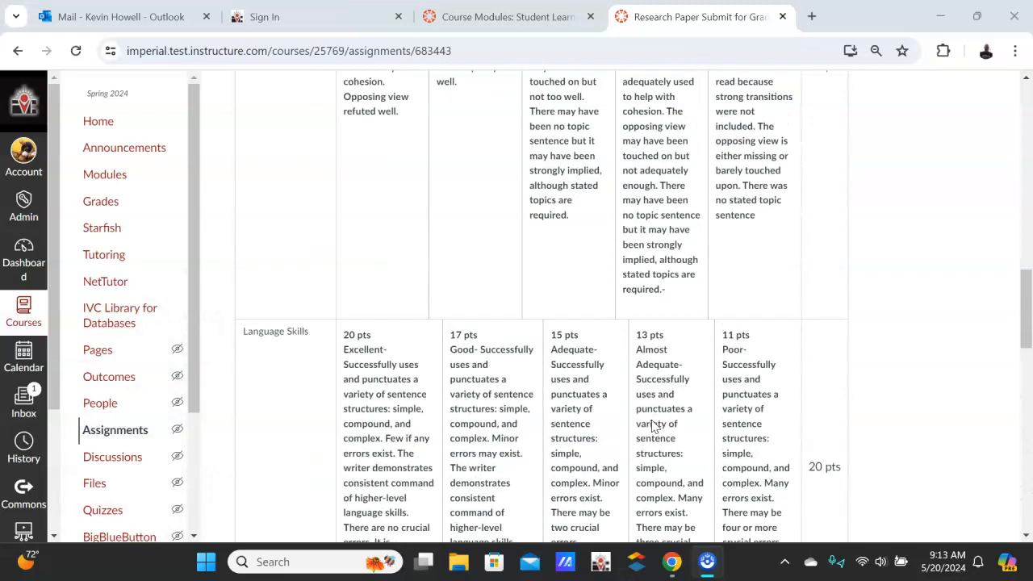
scroll(653, 426, "up", 2)
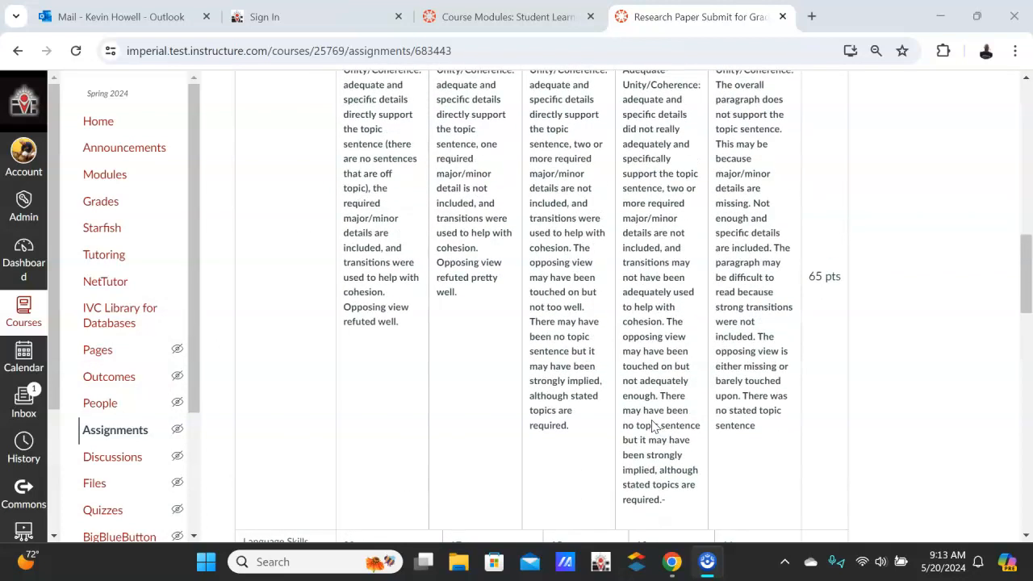
Open the research paper assignment in SpeedGrader and display the essay rubric for grading the first student
scroll(709, 352, "down", 2)
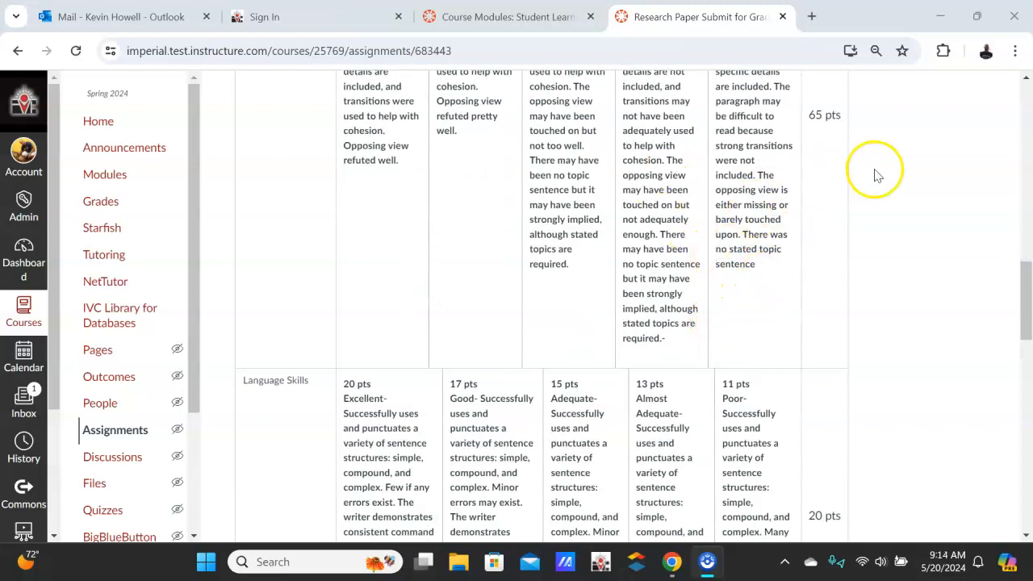
scroll(652, 212, "up", 5)
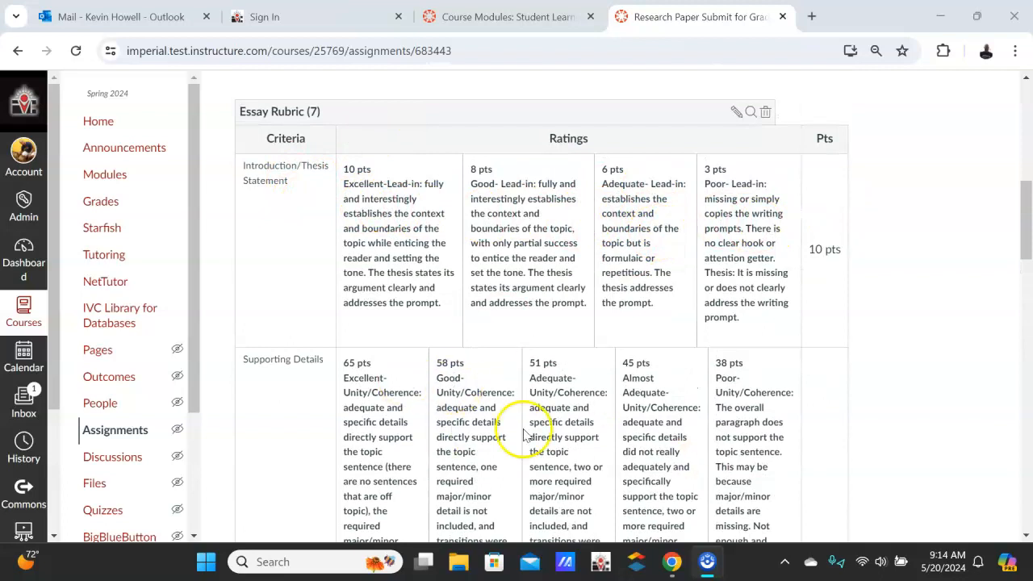
scroll(771, 345, "up", 1)
scroll(769, 339, "up", 8)
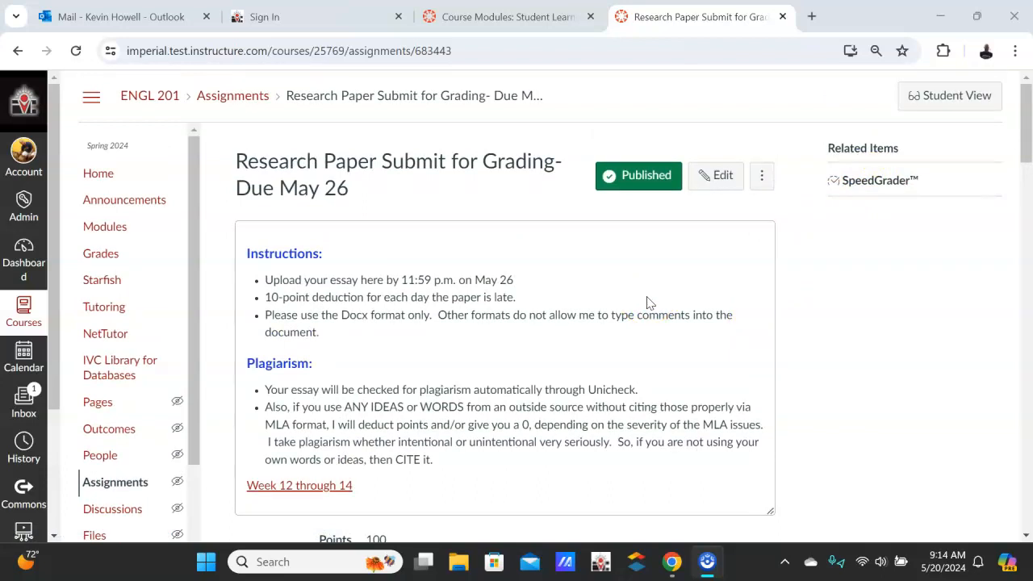
left_click(878, 182)
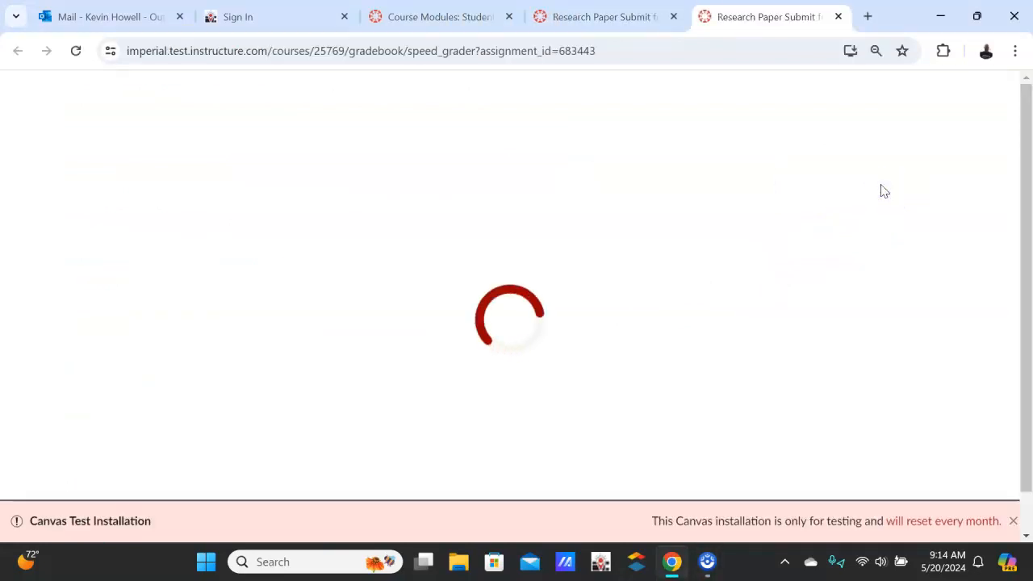
left_click(1010, 521)
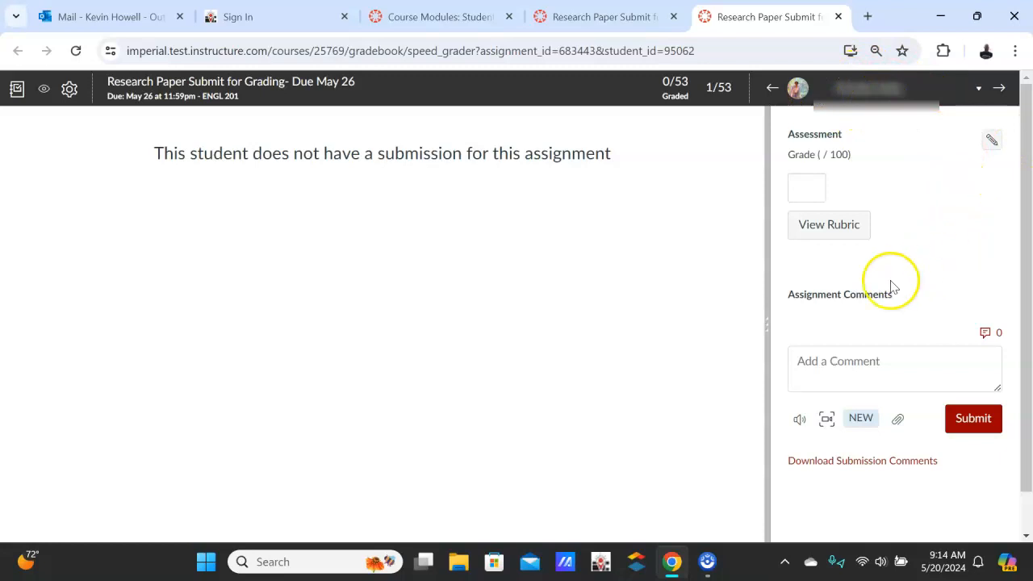
left_click(832, 232)
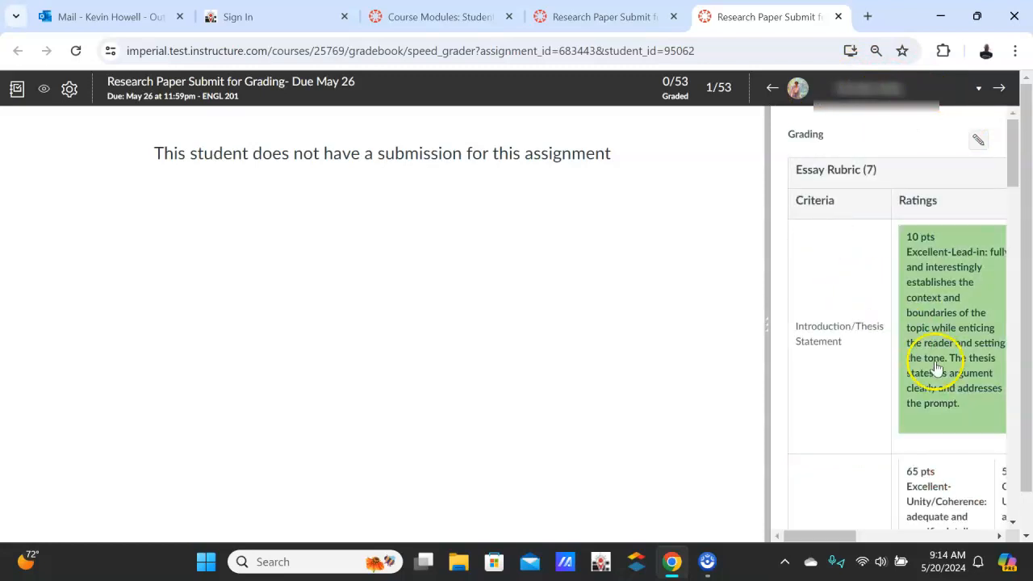
Rate the Introduction/Thesis Statement criterion Excellent at 10 points and the Supporting Details criterion Excellent at 65 points
scroll(912, 368, "down", 1)
scroll(937, 368, "down", 10)
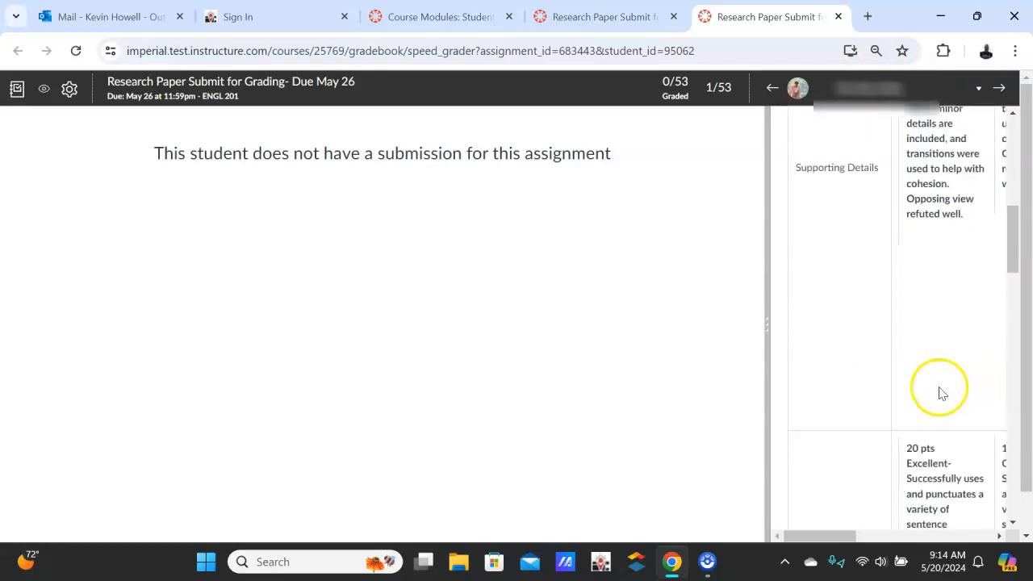
scroll(924, 449, "up", 5)
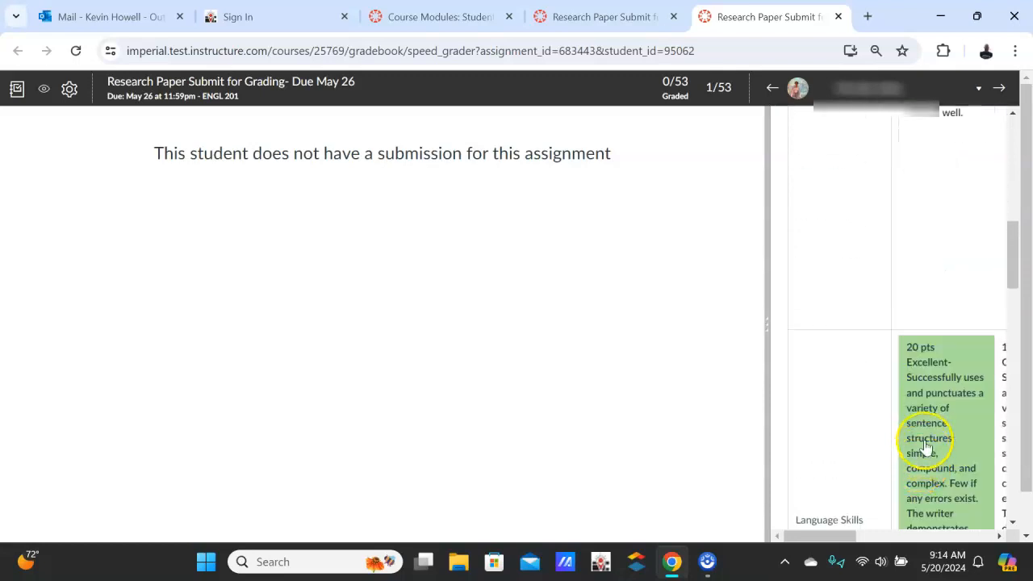
scroll(927, 446, "up", 6)
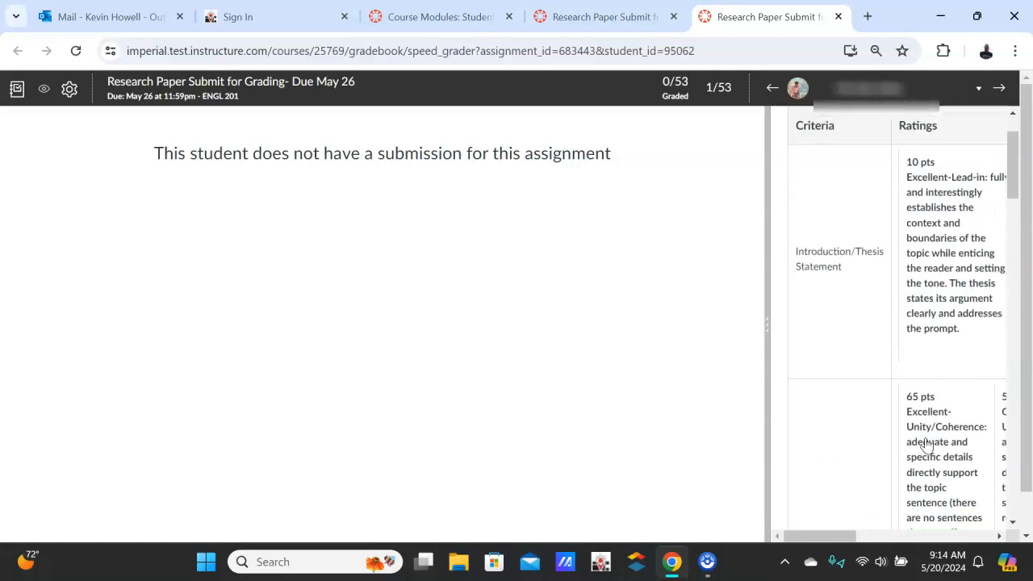
left_click(941, 347)
scroll(941, 348, "down", 3)
left_click(955, 342)
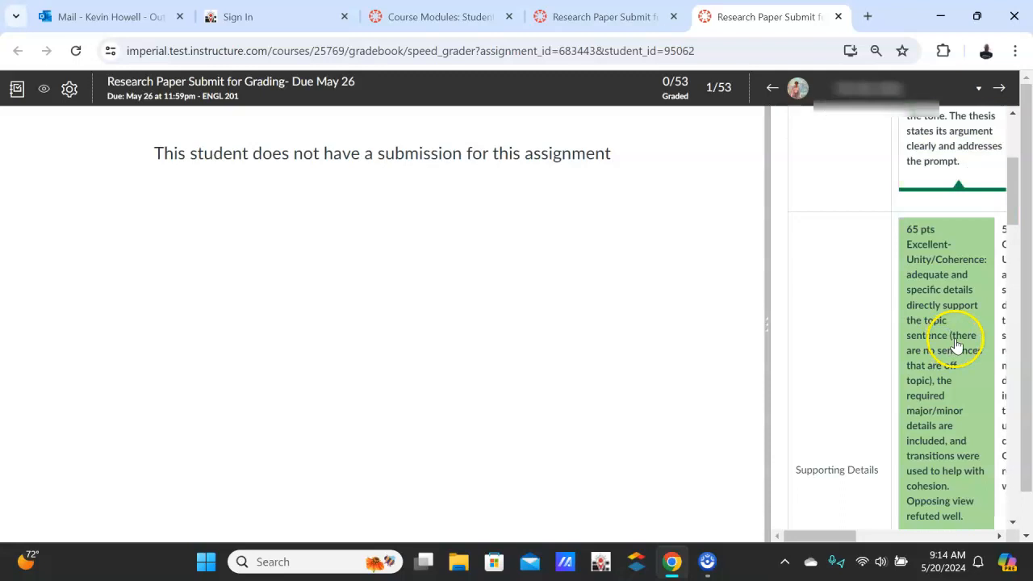
Rate the Language Skills criterion Good at 17 points and the conclusion criterion below it Excellent at 5 points
scroll(944, 343, "down", 5)
scroll(934, 343, "down", 2)
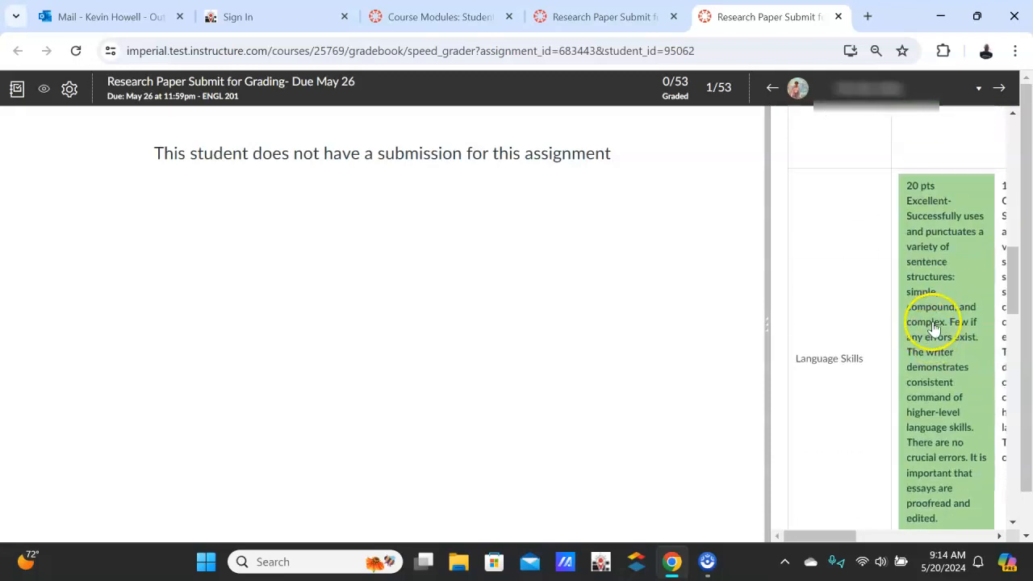
left_click_drag(794, 543, 825, 541)
left_click(951, 367)
scroll(941, 368, "down", 5)
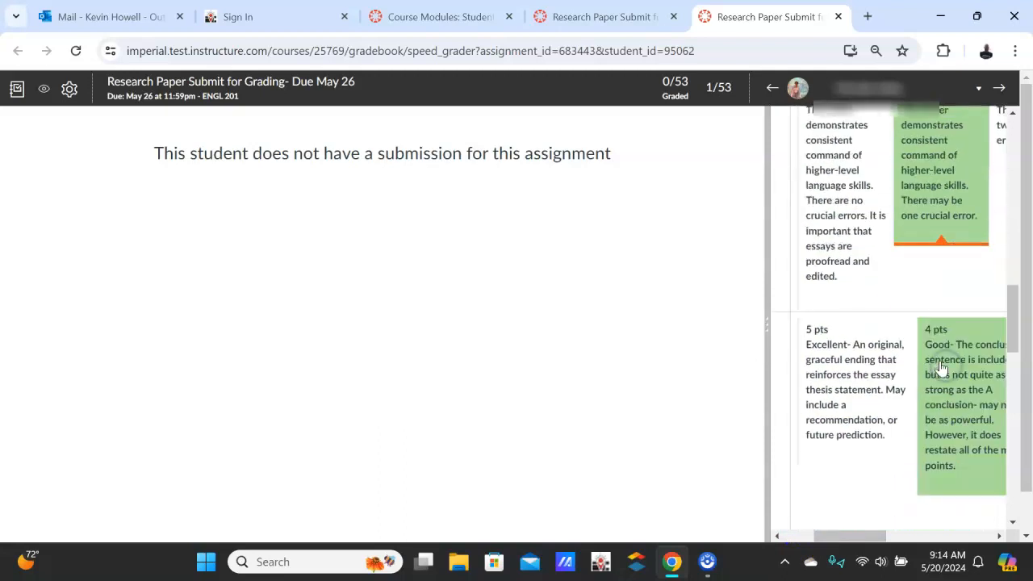
left_click(858, 249)
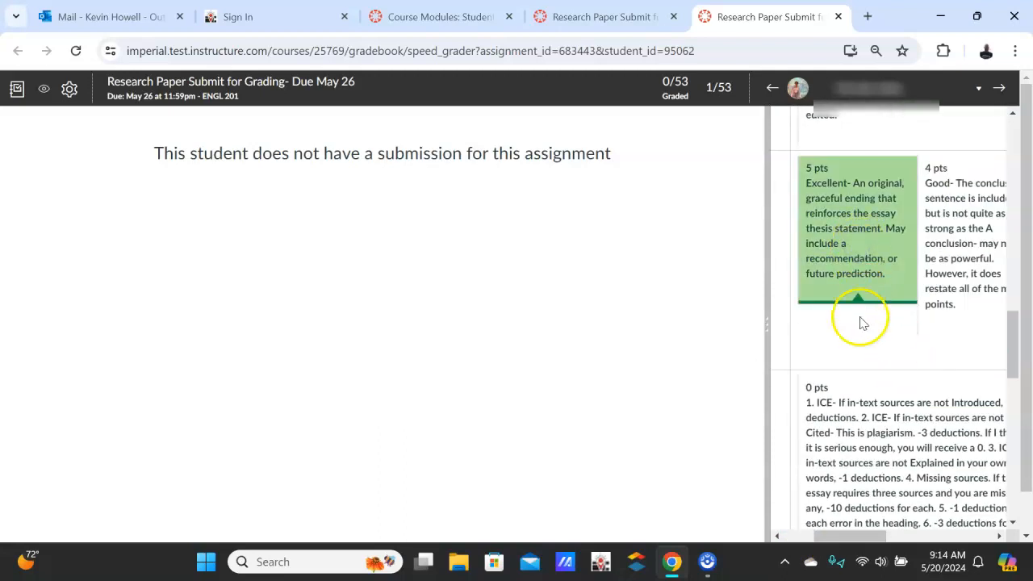
Enter -2 points for the deductions criterion covering in-text sources, between the conclusion and Crucial Errors rows
left_click_drag(837, 539, 989, 561)
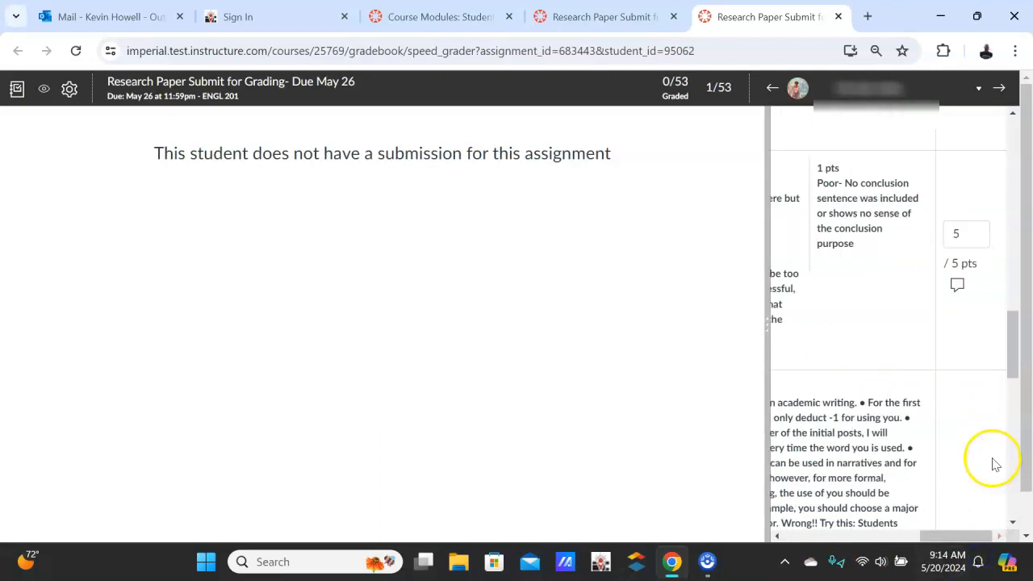
scroll(995, 465, "down", 2)
left_click(967, 412)
type("-2")
scroll(971, 396, "down", 8)
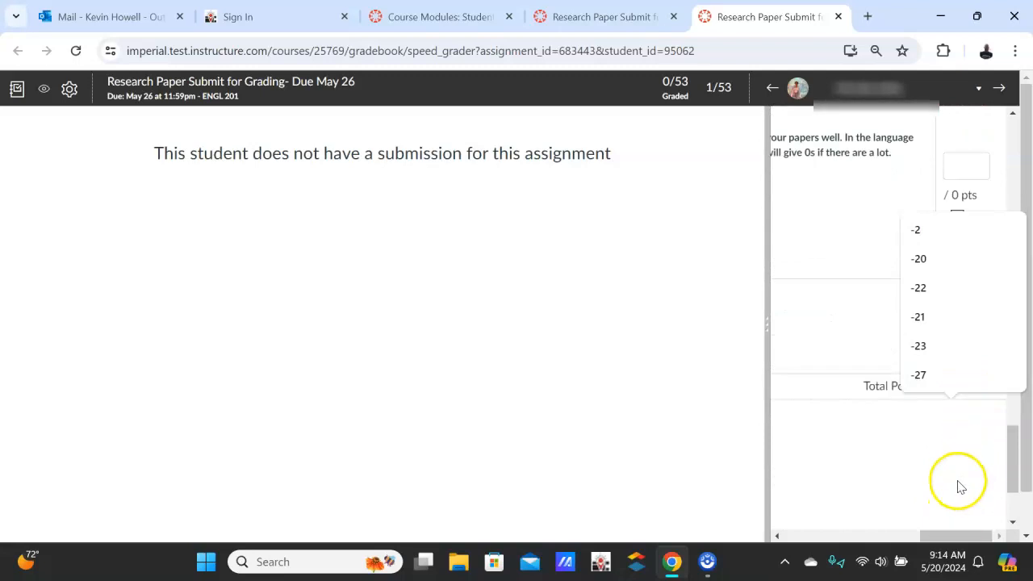
left_click(969, 459)
Rate the ENGL 105 SLO 1 outcome as Met and save the student's rubric assessment
left_click_drag(932, 529, 773, 505)
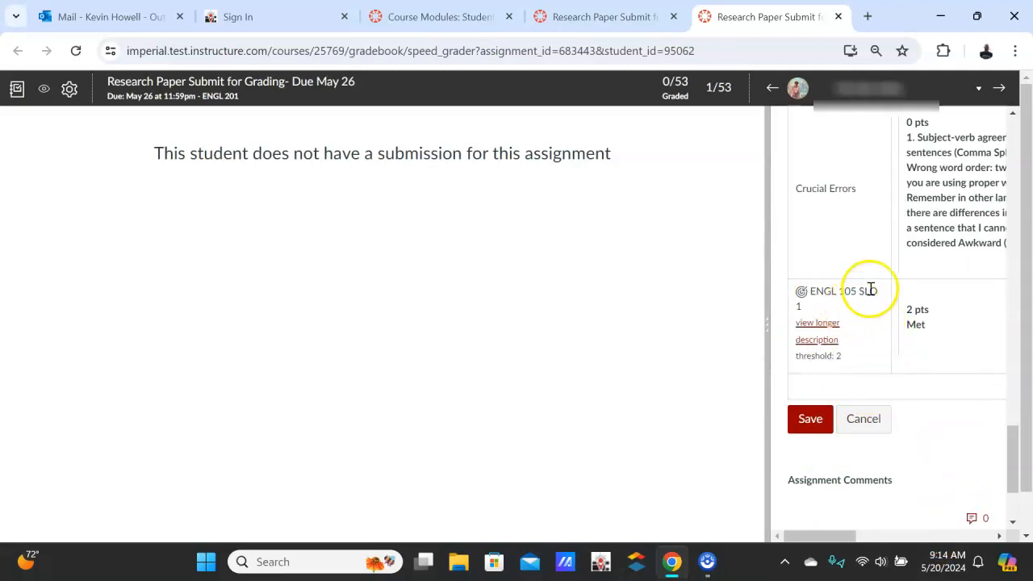
left_click(964, 348)
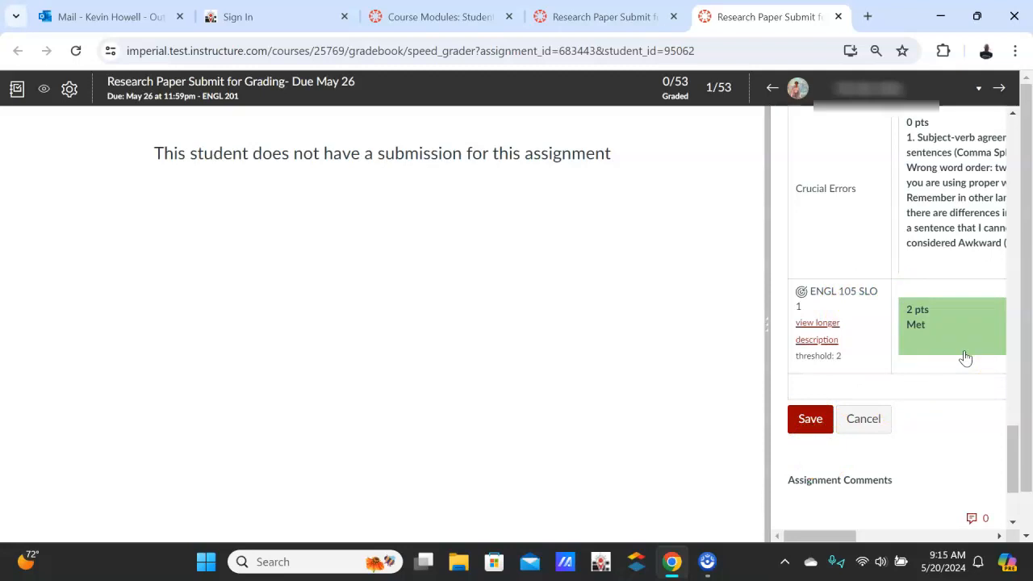
left_click(974, 328)
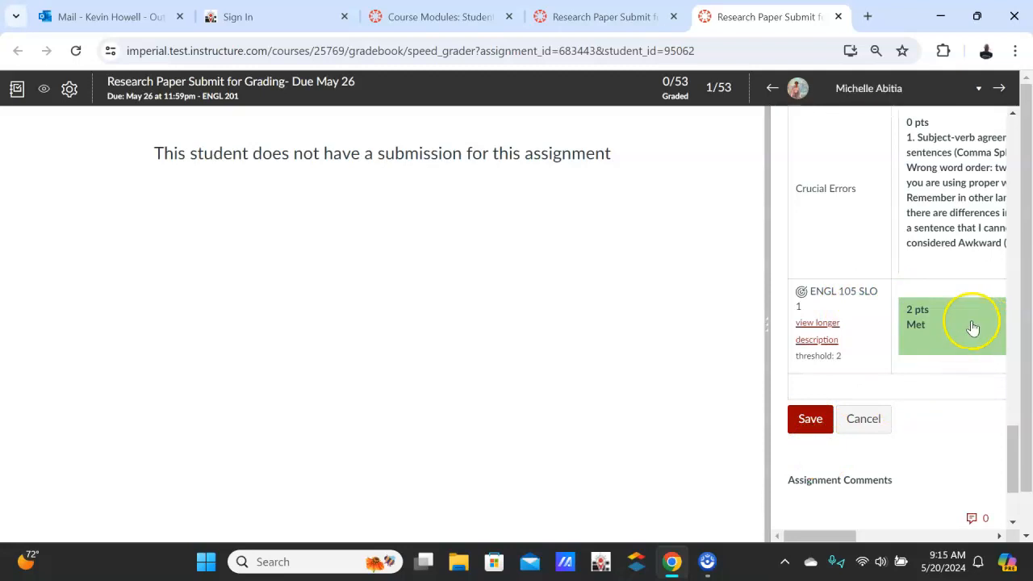
left_click(807, 419)
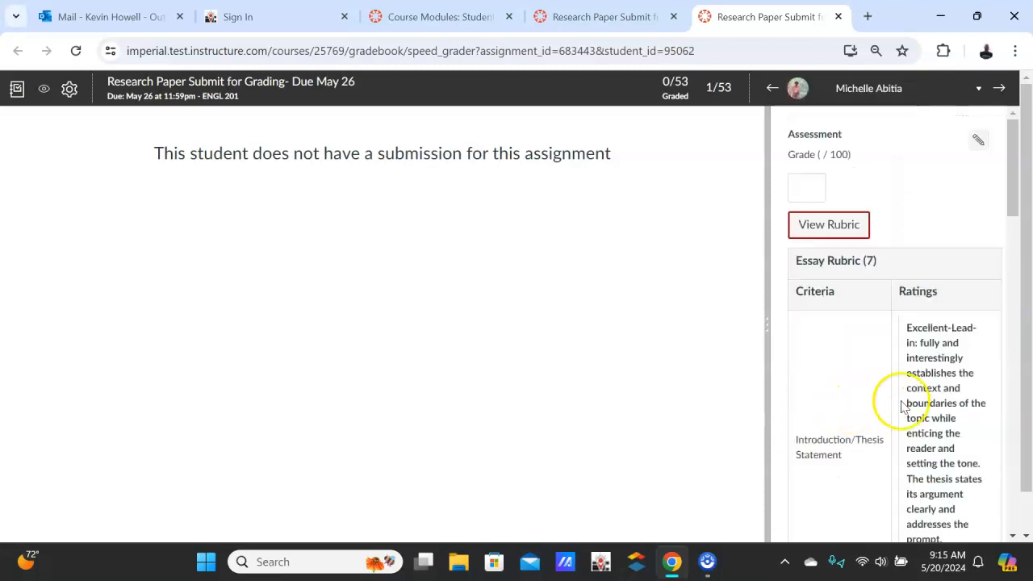
scroll(933, 389, "down", 3)
scroll(934, 393, "down", 12)
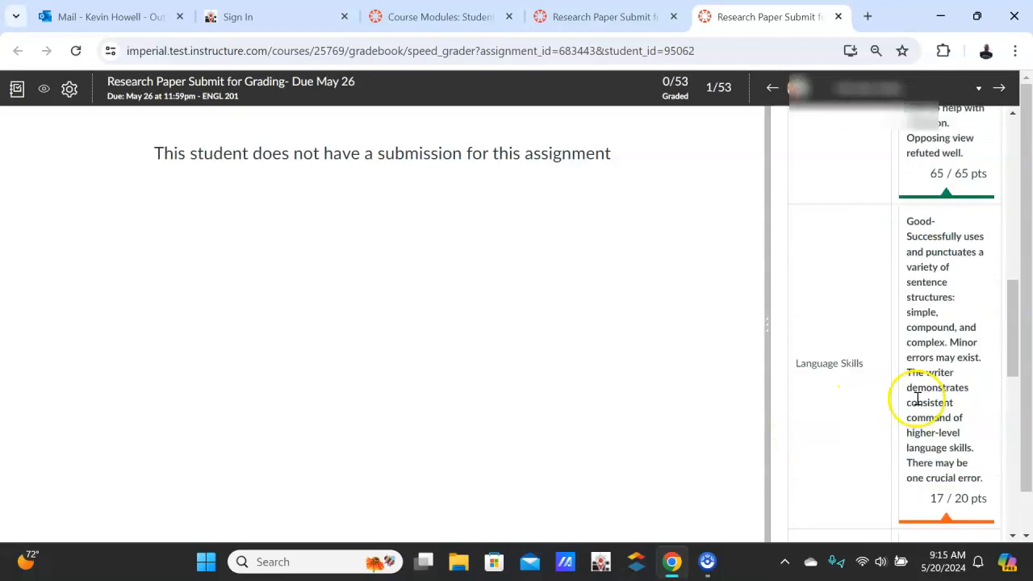
scroll(880, 424, "down", 3)
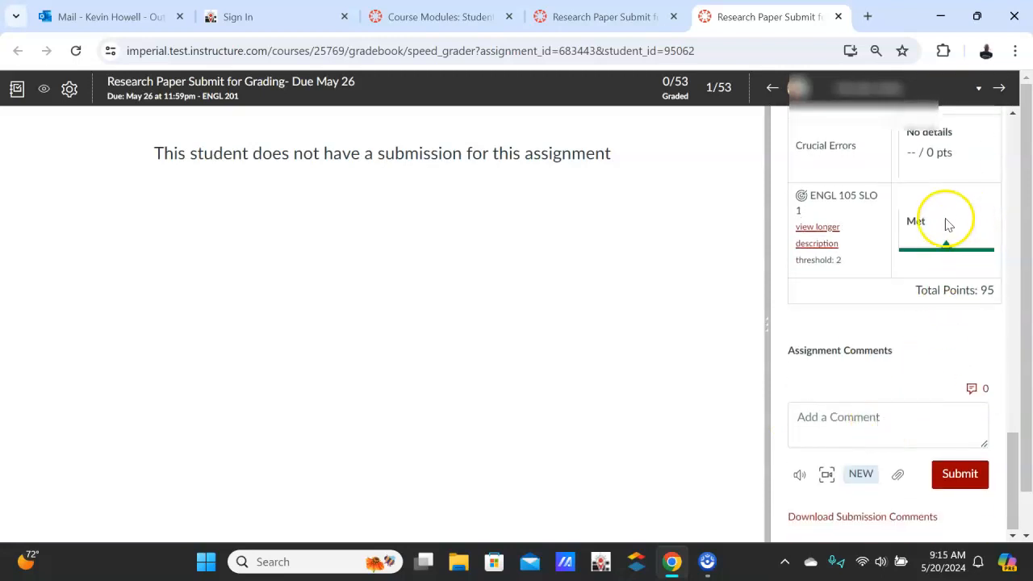